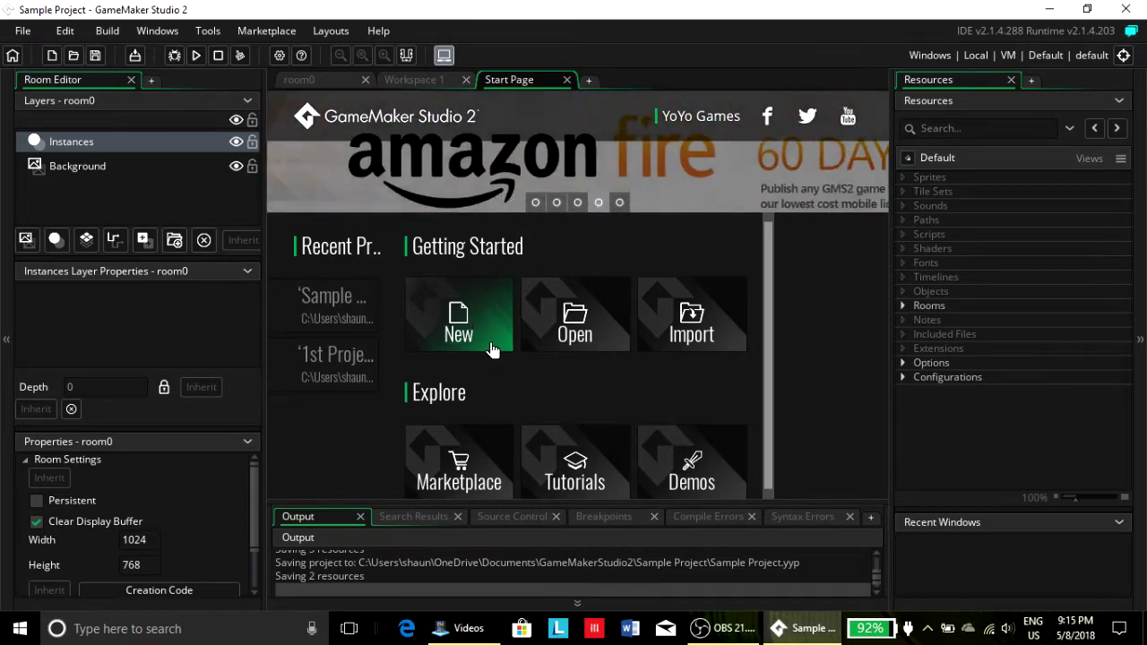
# - Create a new project named Sample Project and open its room0 from the resource tree
pyautogui.click(480, 331)
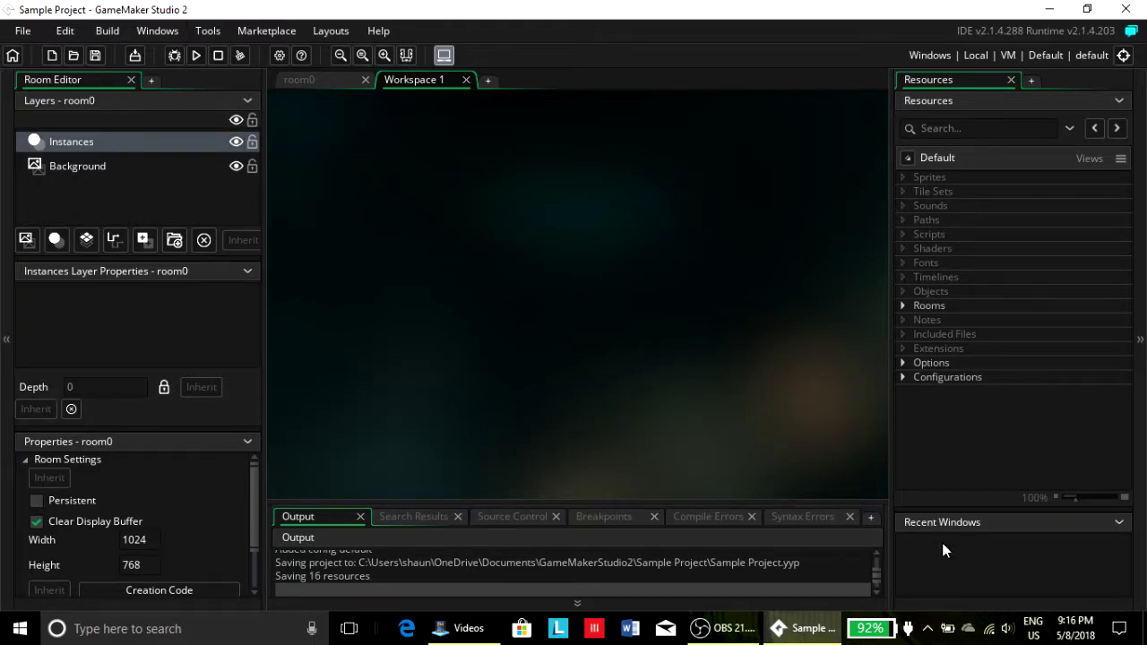
pyautogui.click(904, 306)
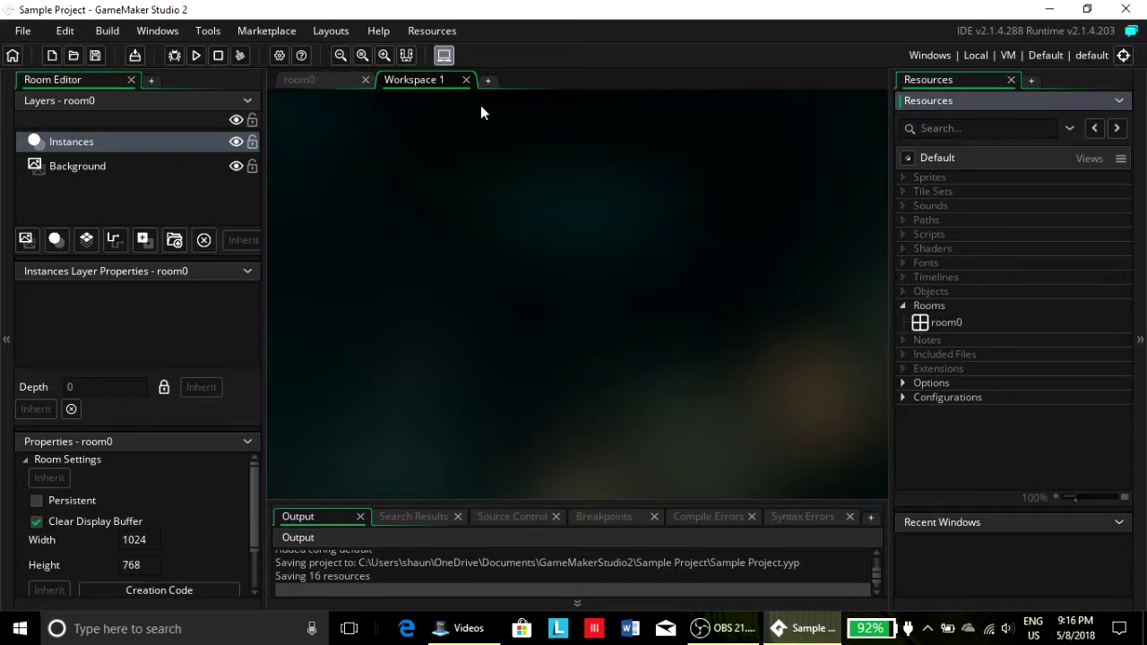
pyautogui.doubleClick(933, 322)
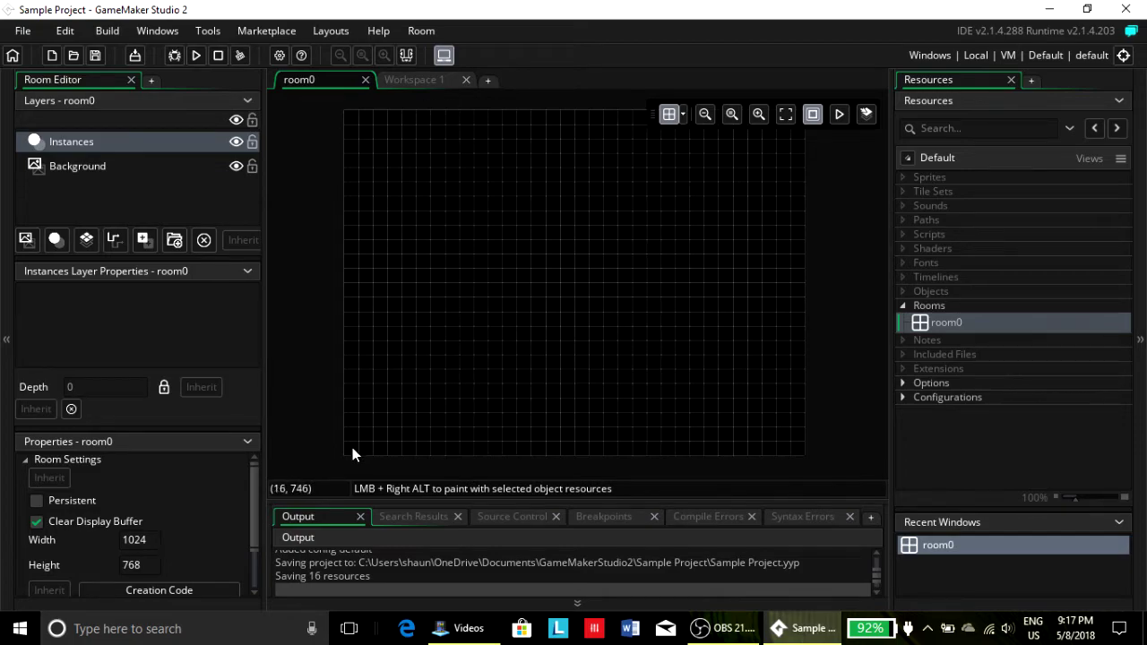
# - Return to Workspace 1, create a new sprite and open its blank 64 x 64 image for editing
pyautogui.click(416, 79)
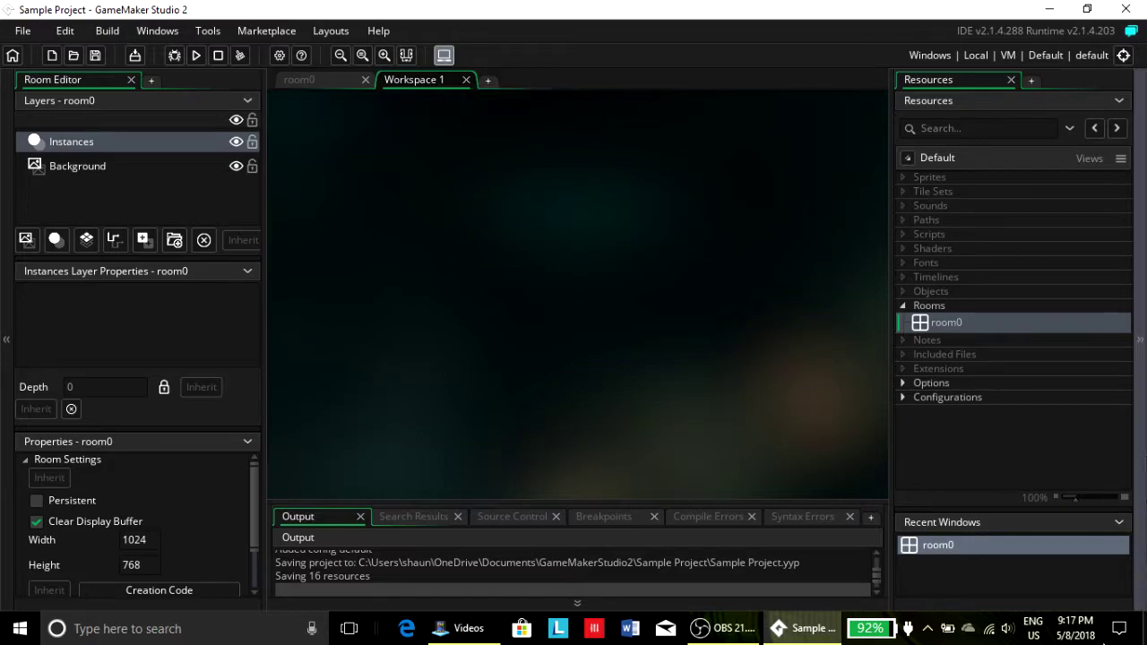
pyautogui.rightClick(947, 176)
pyautogui.click(969, 187)
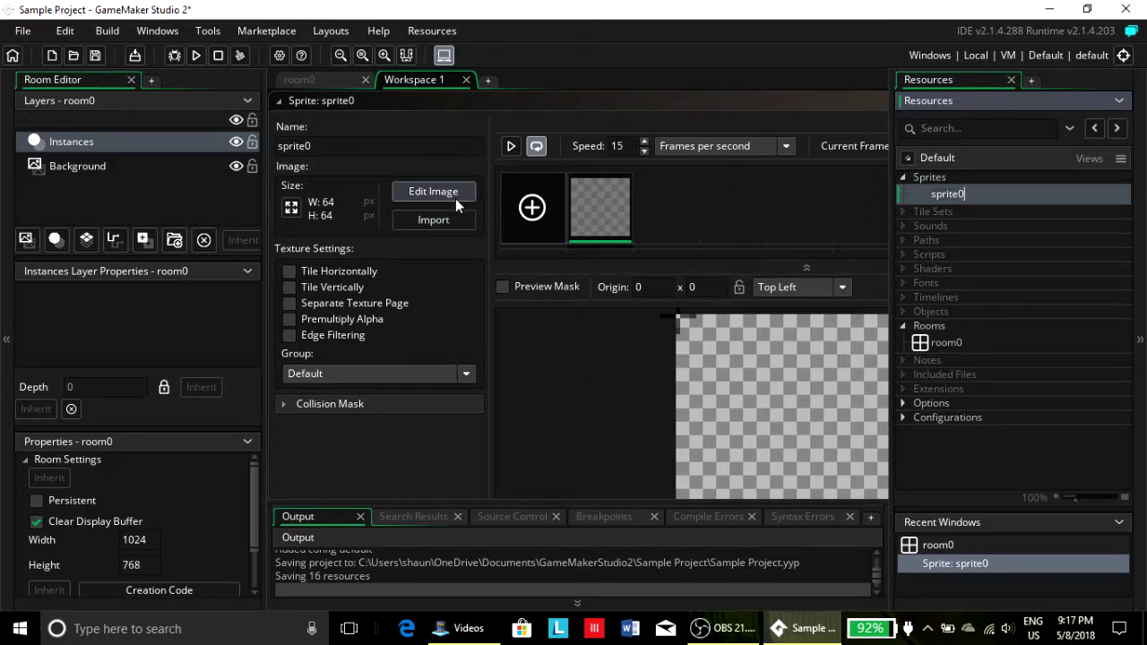
pyautogui.click(433, 192)
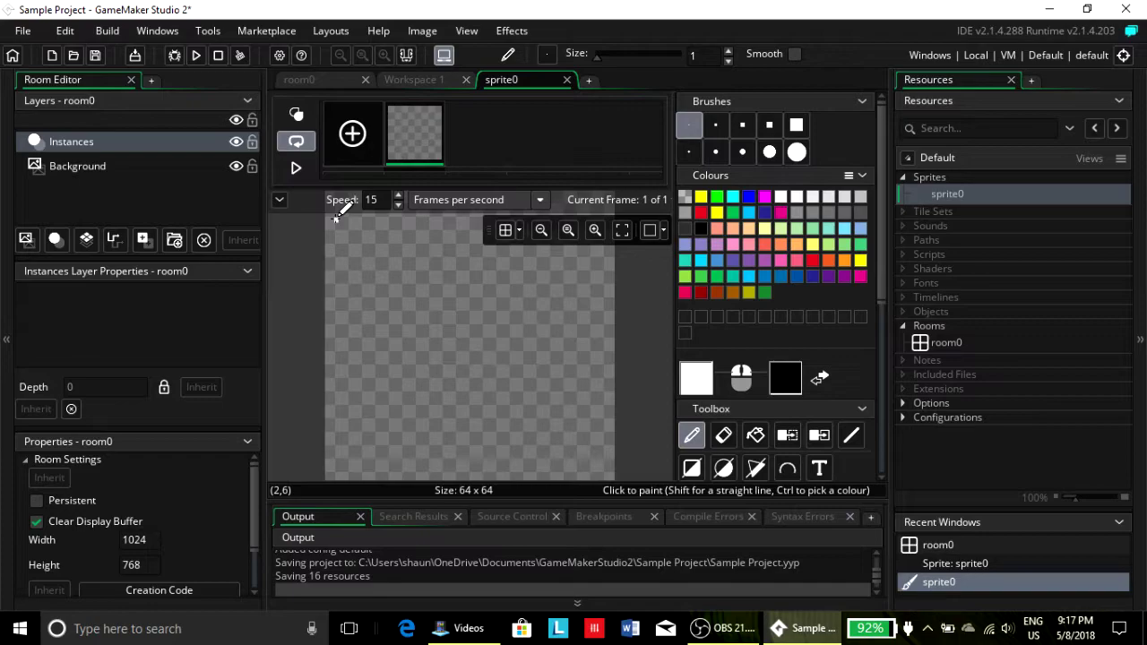
# - Draw a white triangular ship outline with a vertical back edge and two slanted edges meeting at a tip pointing right
pyautogui.moveTo(335, 218); pyautogui.dragTo(336, 464)
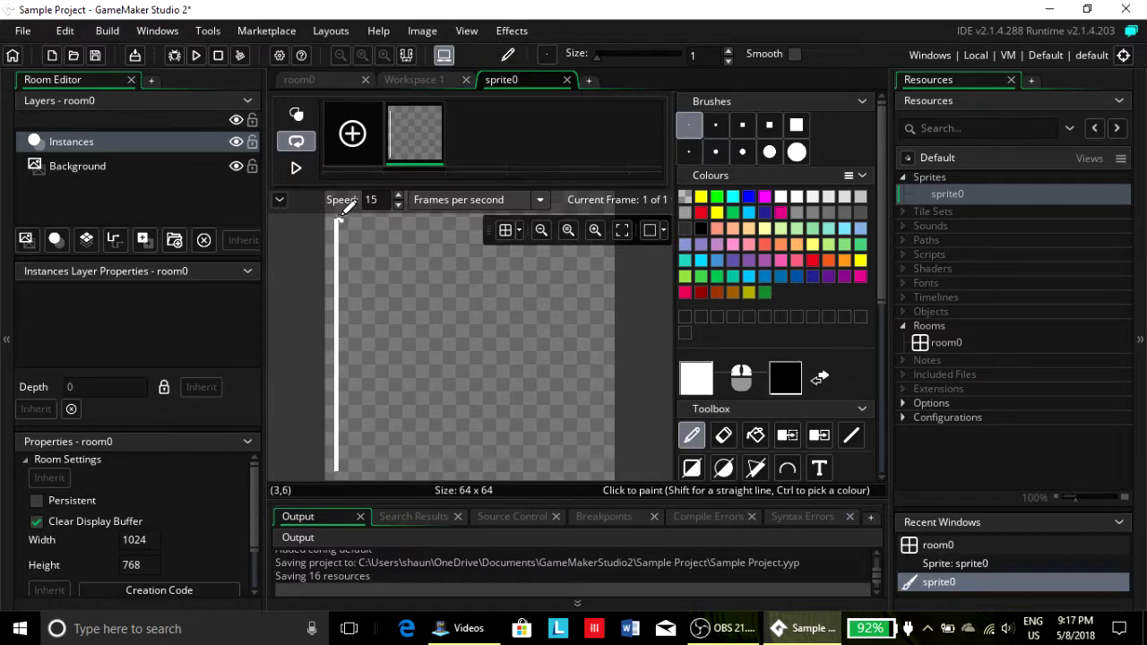
pyautogui.moveTo(338, 220)
pyautogui.mouseDown()
pyautogui.moveTo(381, 250)
pyautogui.moveTo(455, 349)
pyautogui.mouseUp()
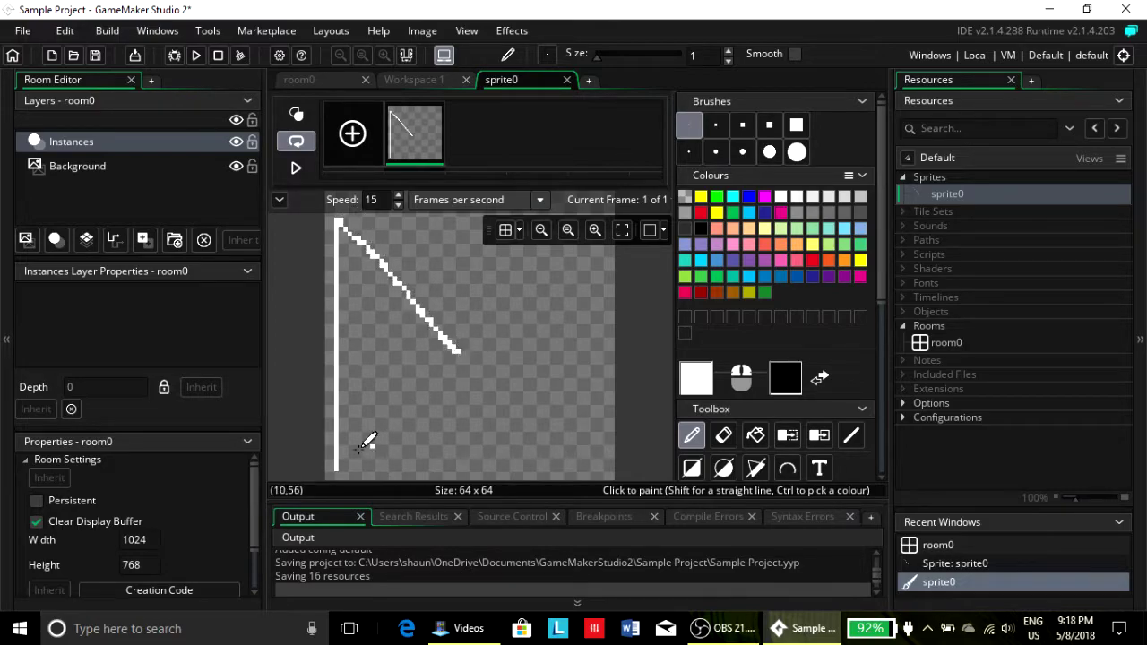
pyautogui.moveTo(339, 468)
pyautogui.mouseDown()
pyautogui.moveTo(437, 403)
pyautogui.moveTo(463, 369)
pyautogui.moveTo(459, 345)
pyautogui.moveTo(470, 362)
pyautogui.mouseUp()
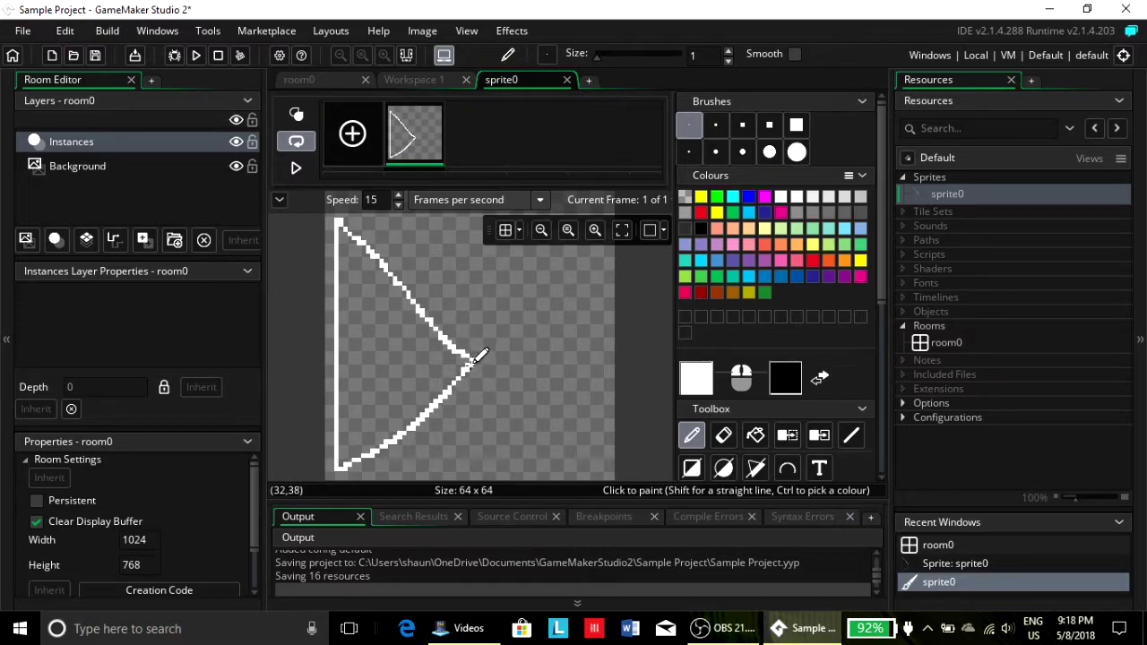
# - Fill the inside of the white triangle outline with black using the Fill tool
pyautogui.click(377, 301)
pyautogui.click(756, 436)
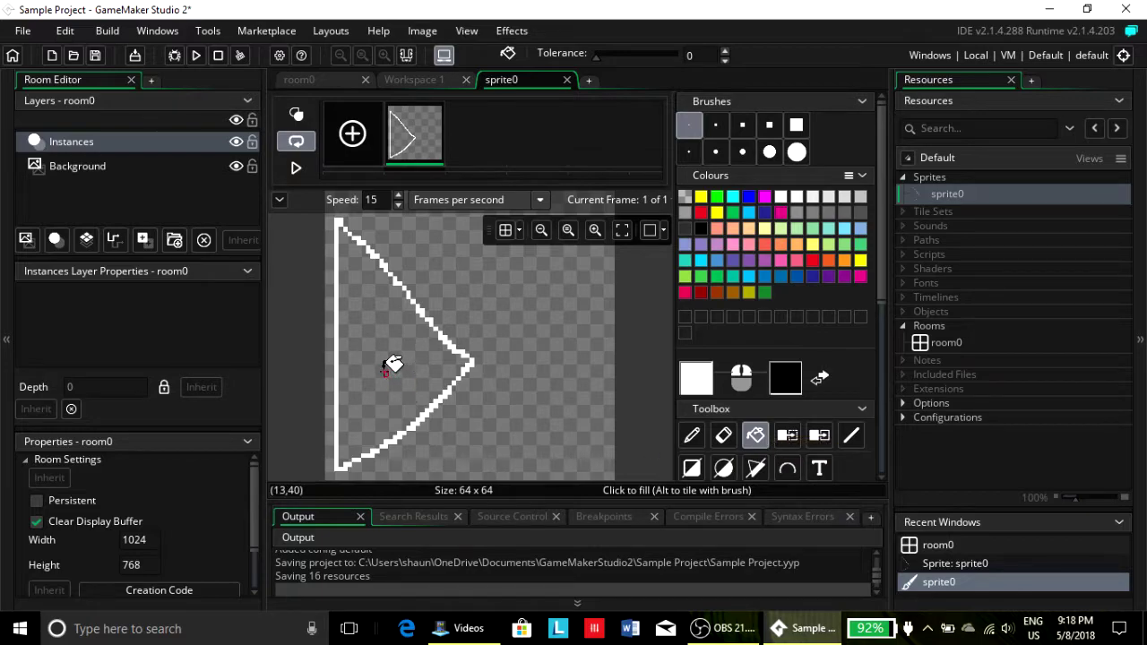
pyautogui.click(390, 361)
# - Paint a blue horizontal line through the triangle's middle from its tip to the back edge, and return to the workspace
pyautogui.click(692, 435)
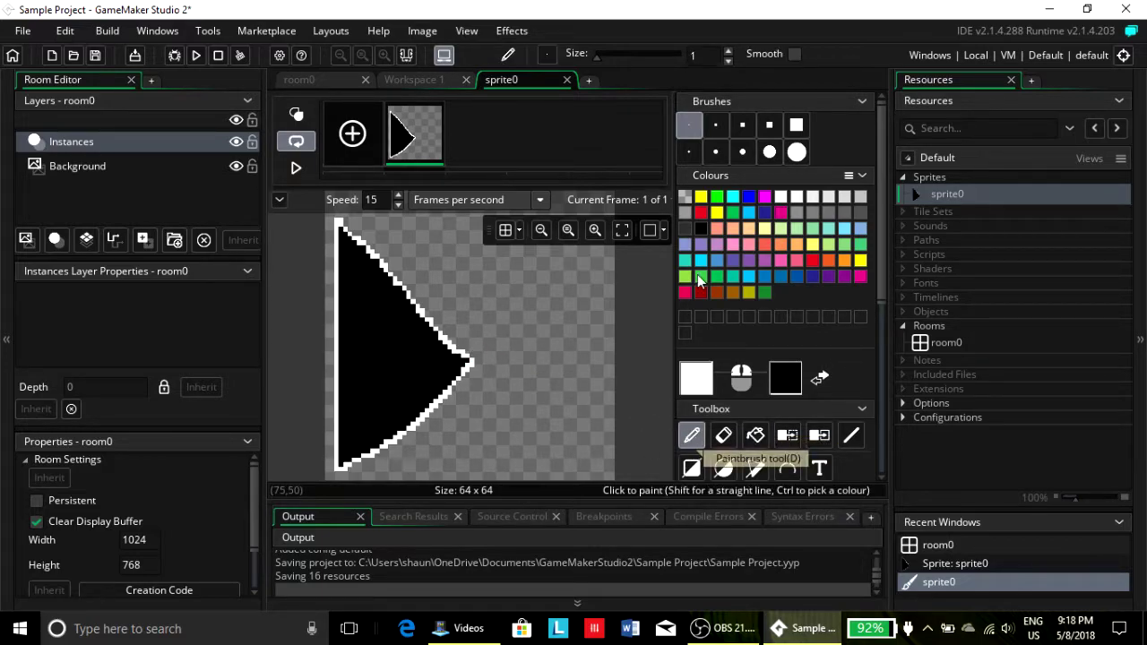
pyautogui.click(749, 197)
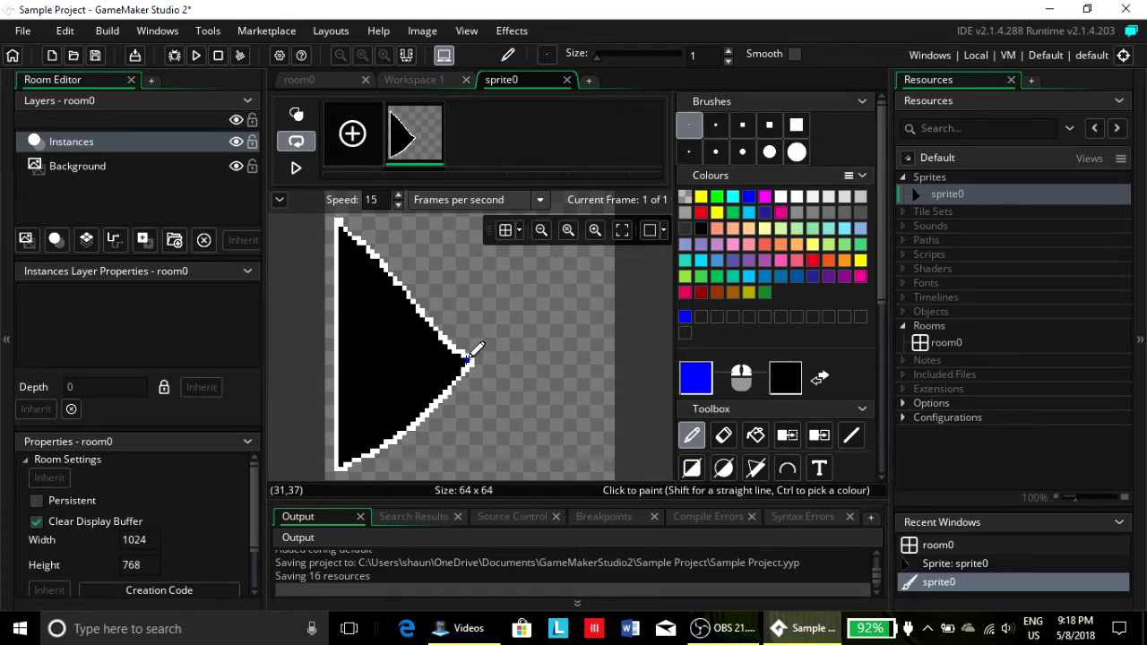
pyautogui.moveTo(466, 359); pyautogui.dragTo(351, 358)
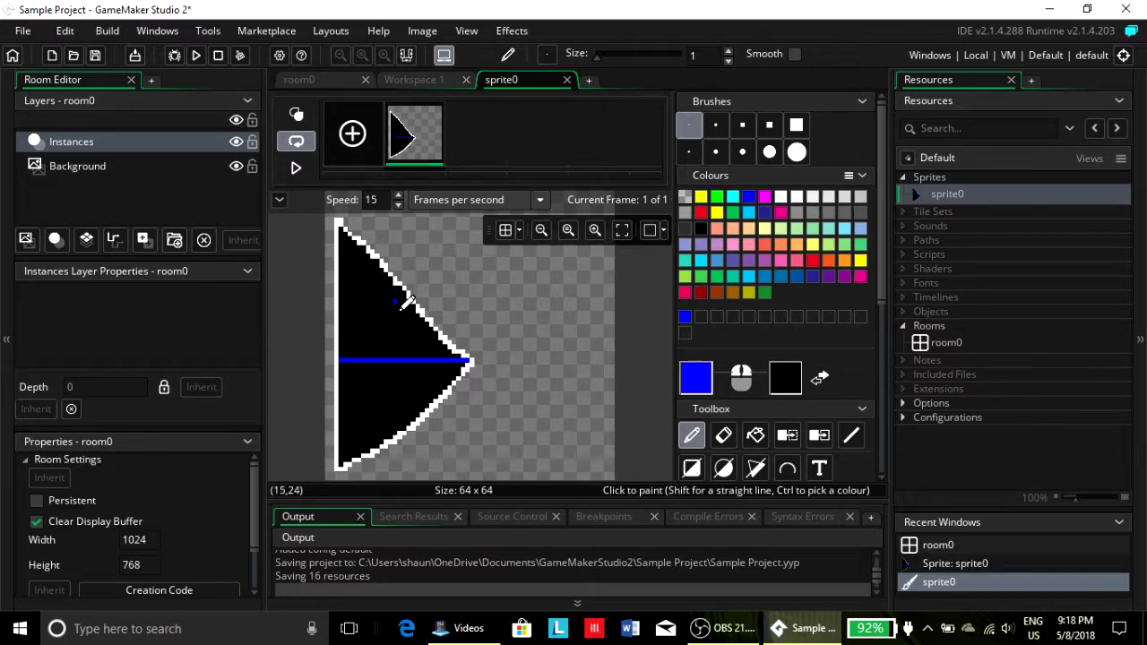
pyautogui.click(391, 428)
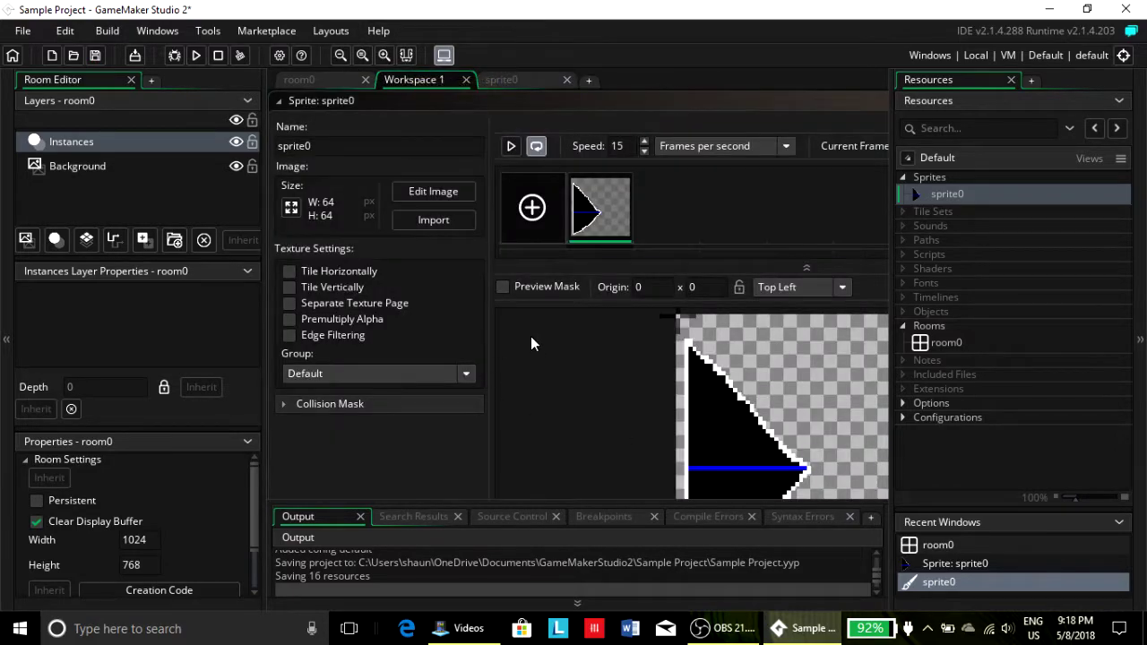
# - Rename the sprite as spr_player
pyautogui.click(381, 145)
pyautogui.press('BackSpace')
pyautogui.press('BackSpace')
pyautogui.press('BackSpace')
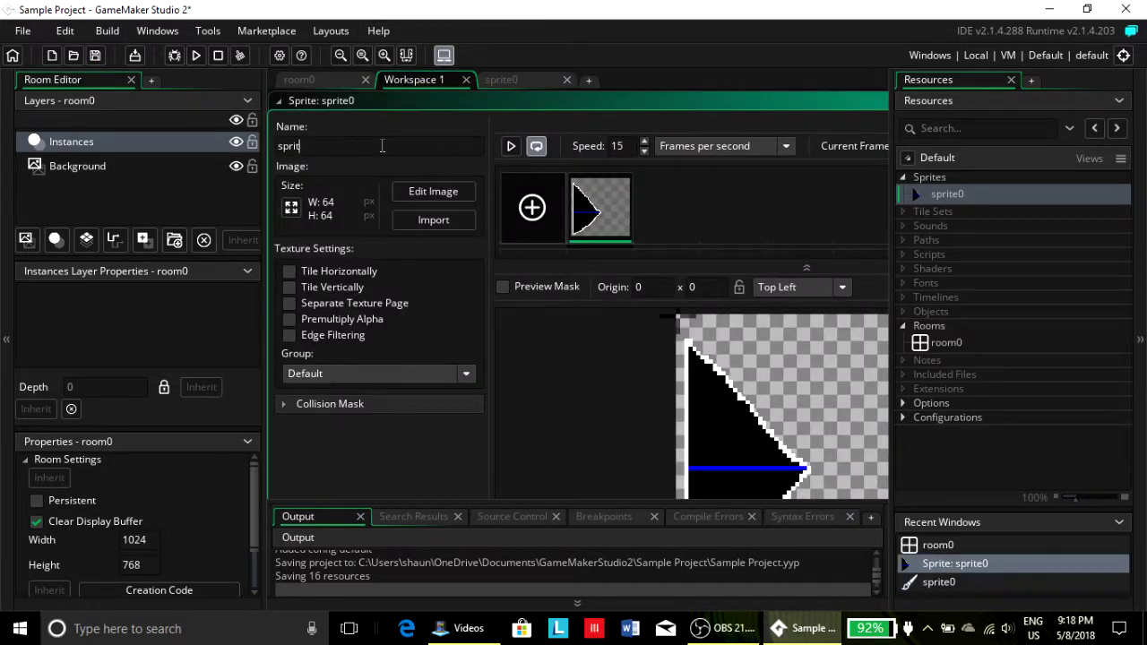
pyautogui.write('_player')
# - Move the sprite's origin onto the blue line inside the ship, at 14 x 37
pyautogui.click(679, 320)
pyautogui.click(792, 373)
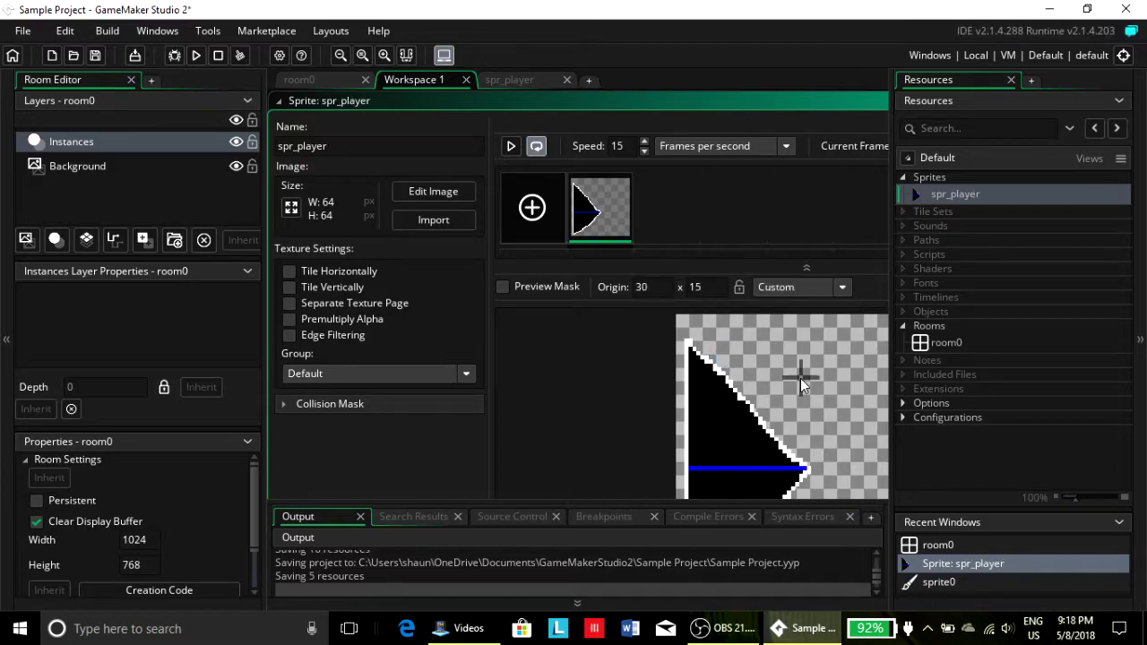
pyautogui.moveTo(778, 361); pyautogui.dragTo(737, 470)
pyautogui.moveTo(733, 470)
pyautogui.mouseDown()
pyautogui.moveTo(730, 446)
pyautogui.moveTo(738, 472)
pyautogui.mouseUp()
pyautogui.scroll(-1, 577, 121)
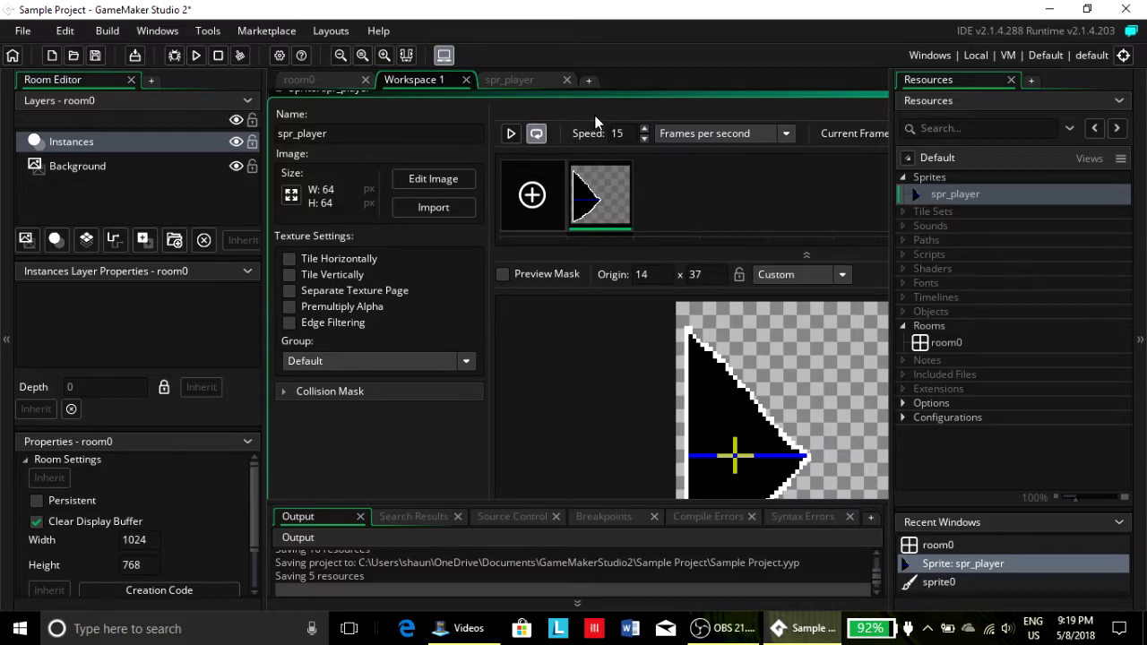
pyautogui.scroll(-5, 545, 213)
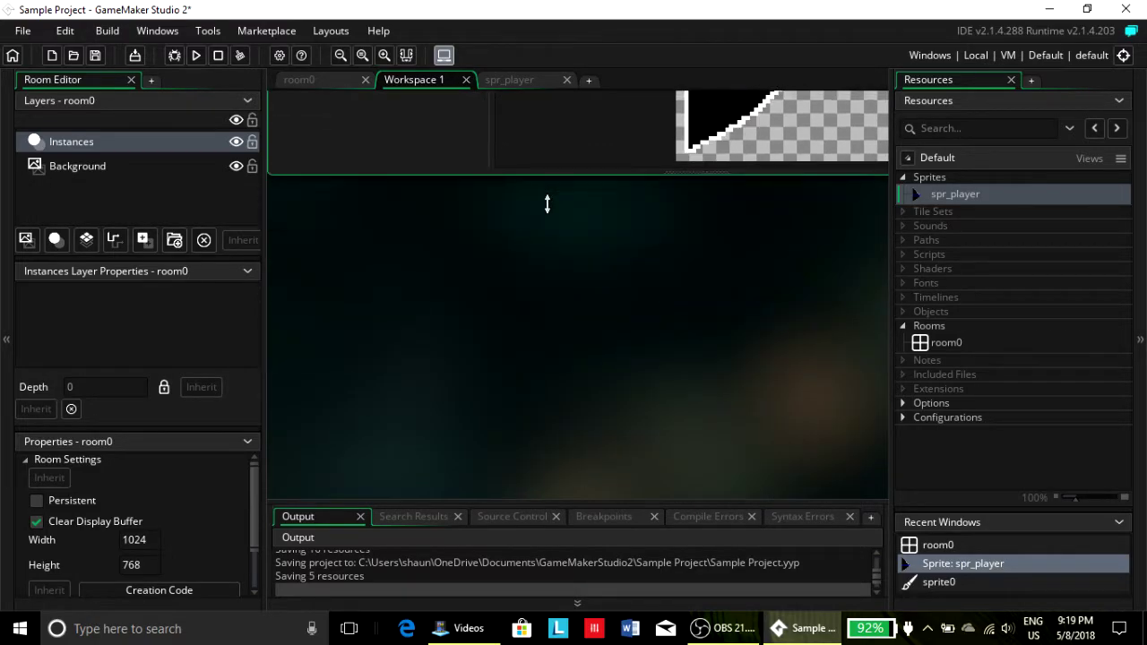
pyautogui.scroll(4, 546, 213)
pyautogui.scroll(-5, 545, 213)
pyautogui.scroll(3, 545, 214)
pyautogui.scroll(-3, 545, 214)
pyautogui.scroll(3, 545, 213)
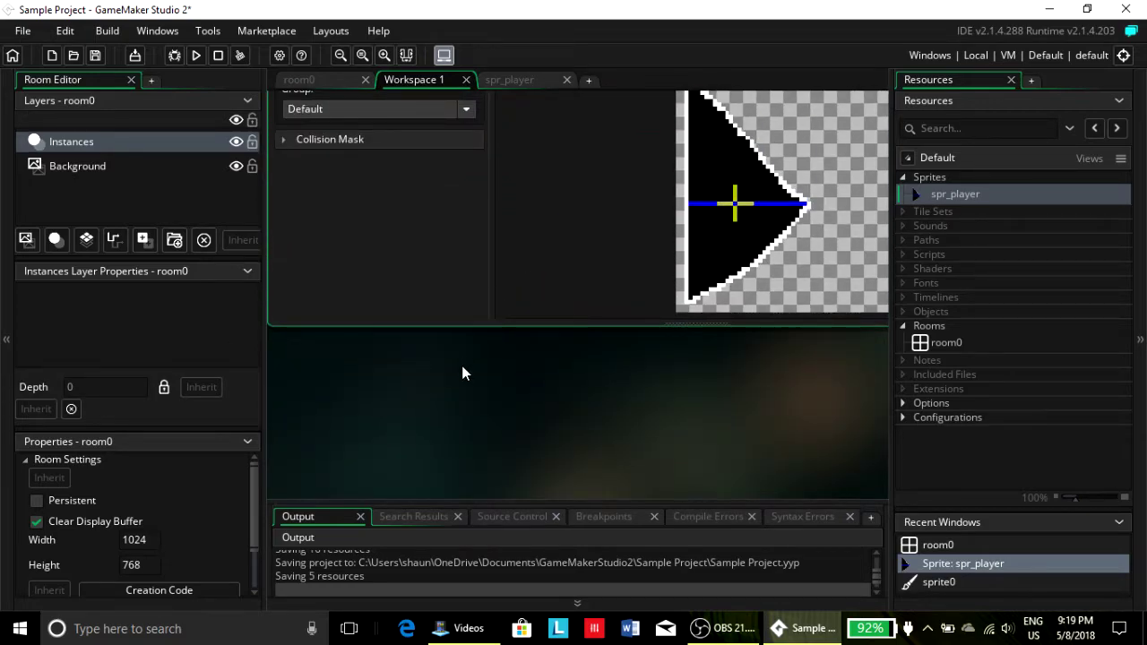
pyautogui.moveTo(461, 381); pyautogui.dragTo(474, 307, button='middle')
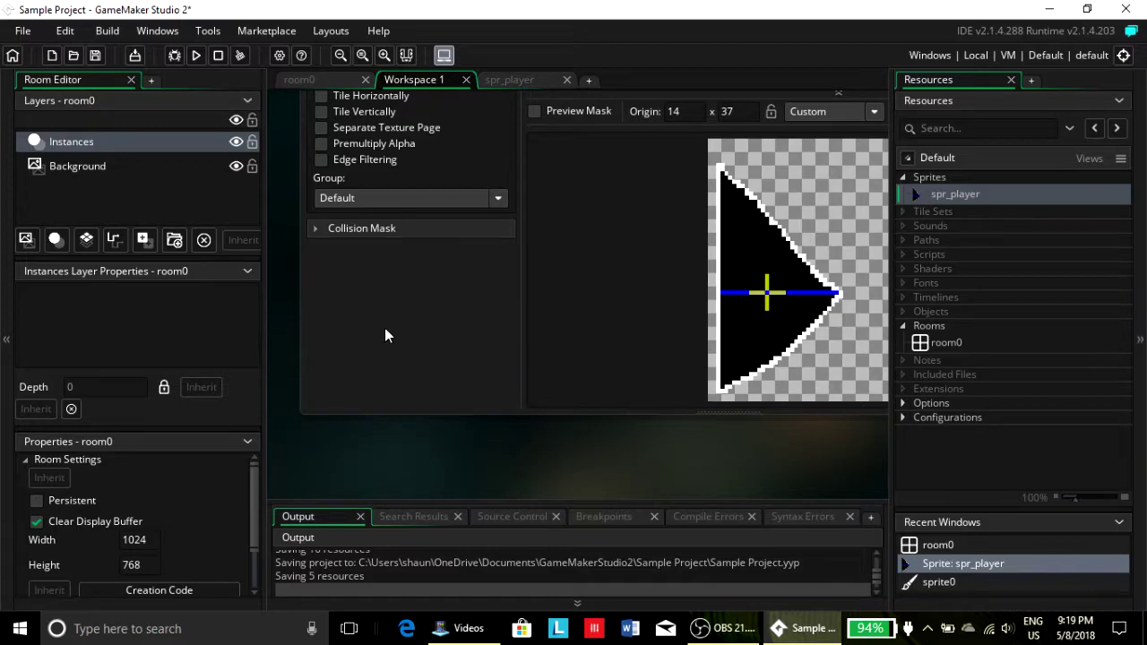
pyautogui.scroll(-3, 508, 485)
pyautogui.scroll(7, 508, 484)
pyautogui.scroll(-6, 508, 485)
pyautogui.scroll(5, 508, 485)
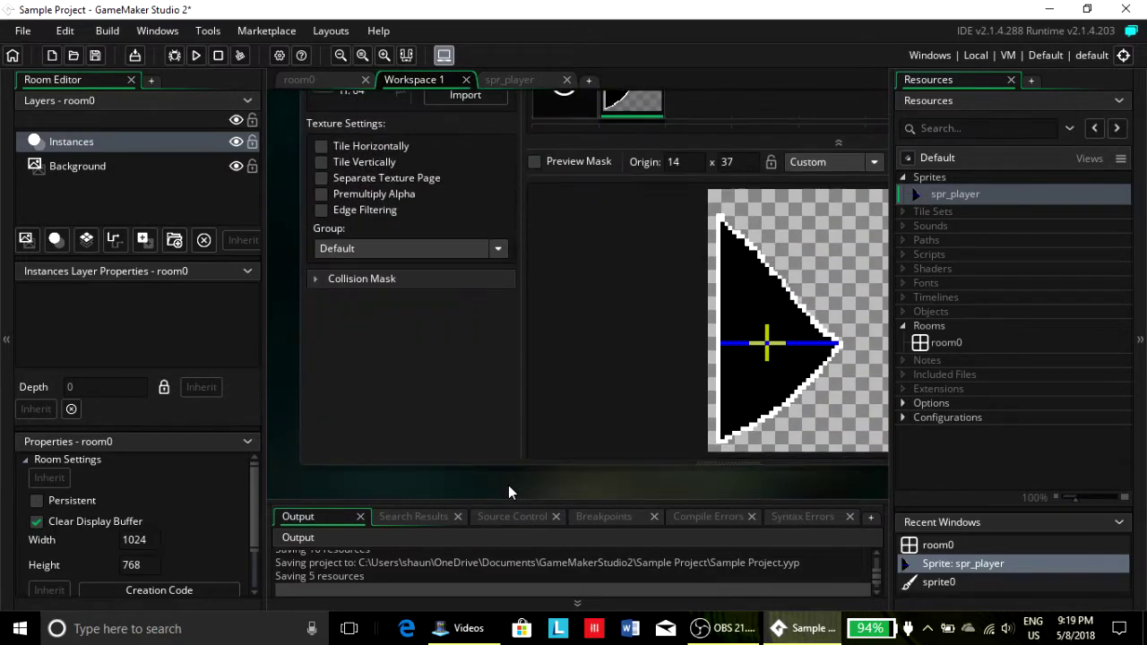
pyautogui.scroll(-3, 508, 485)
pyautogui.scroll(3, 505, 418)
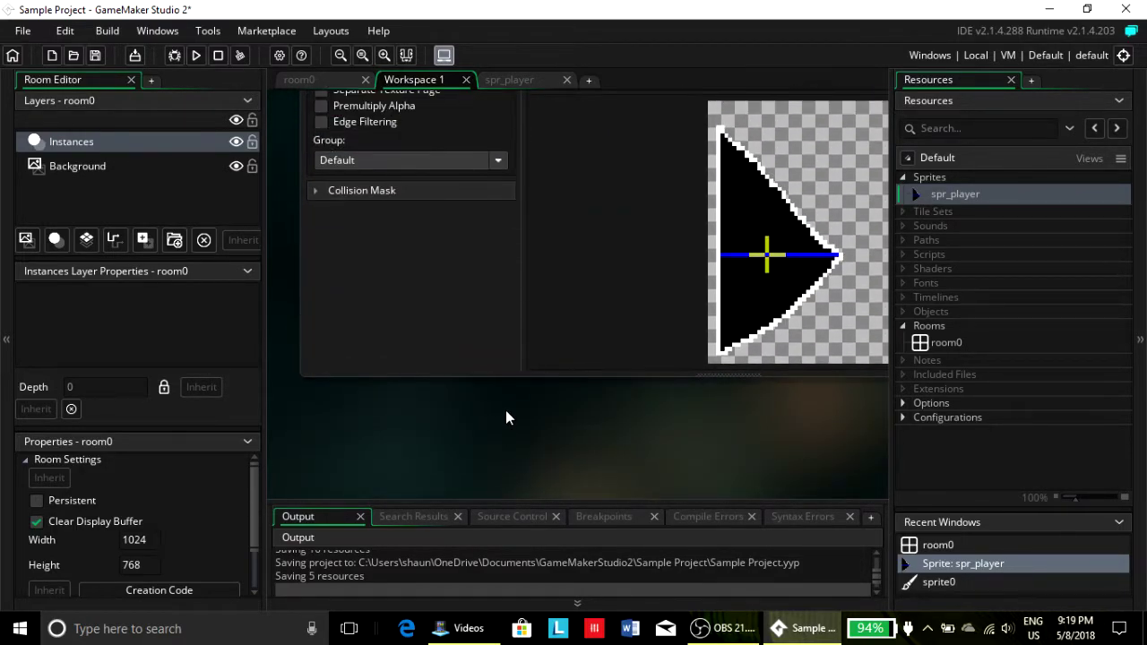
pyautogui.moveTo(509, 419); pyautogui.dragTo(414, 470, button='middle')
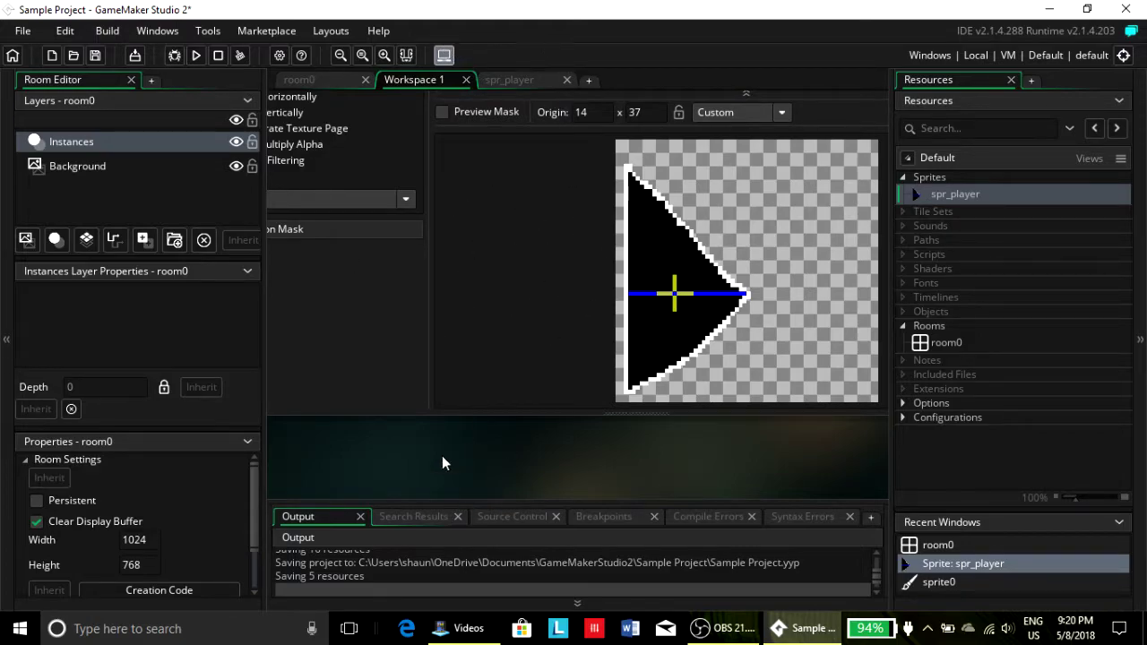
pyautogui.moveTo(427, 461); pyautogui.dragTo(697, 228, button='middle')
pyautogui.moveTo(471, 302); pyautogui.dragTo(506, 370, button='middle')
pyautogui.keyDown('ctrl'); pyautogui.moveTo(439, 386); pyautogui.dragTo(433, 390, button='middle'); pyautogui.keyUp('ctrl')
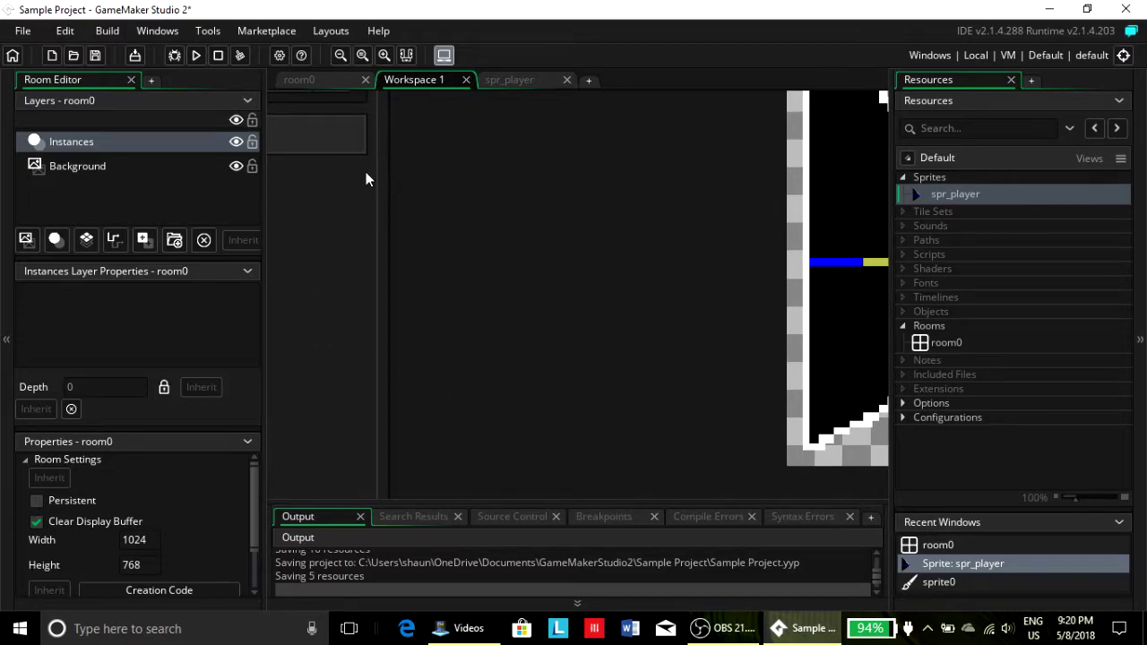
pyautogui.scroll(-5, 453, 284)
pyautogui.scroll(8, 455, 285)
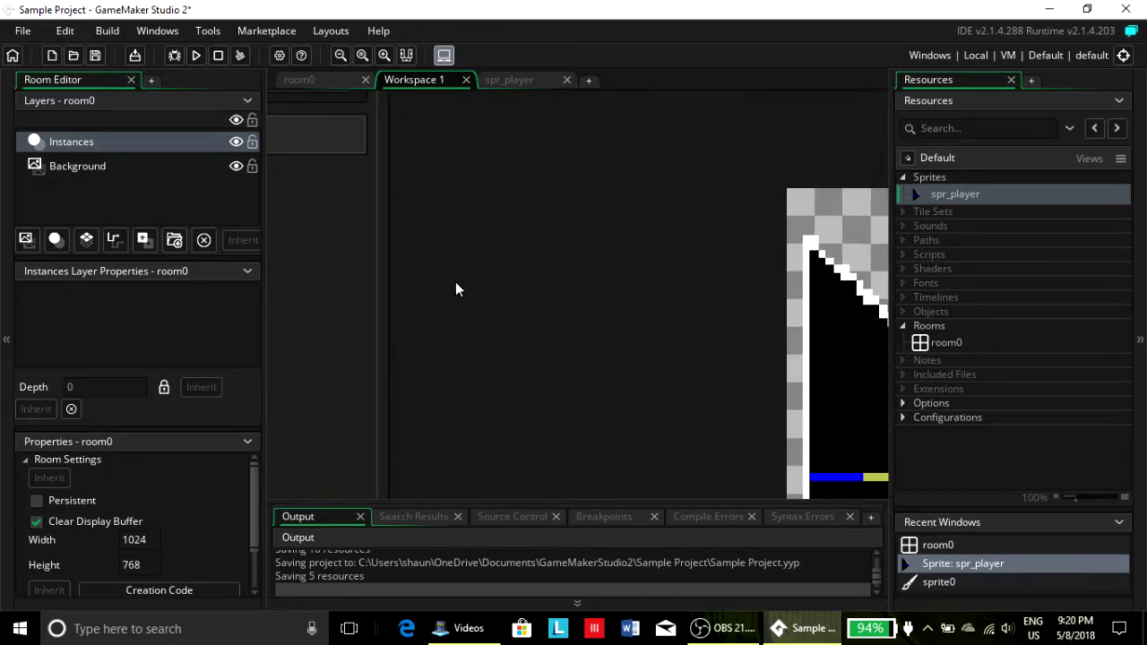
pyautogui.scroll(-5, 320, 309)
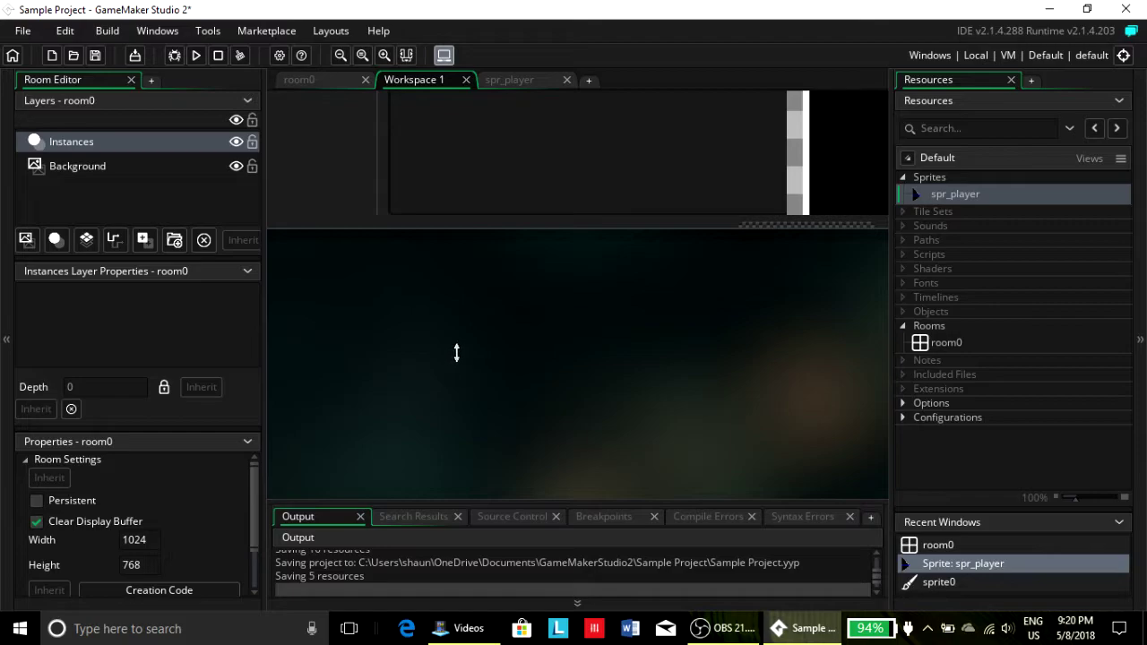
# - View the entire spr_player sprite editor at a reduced scale in the workspace
pyautogui.keyDown('ctrl'); pyautogui.scroll(1, 465, 409); pyautogui.keyUp('ctrl')
pyautogui.keyDown('ctrl'); pyautogui.scroll(-2, 471, 430); pyautogui.keyUp('ctrl')
pyautogui.keyDown('ctrl'); pyautogui.scroll(1, 464, 410); pyautogui.keyUp('ctrl')
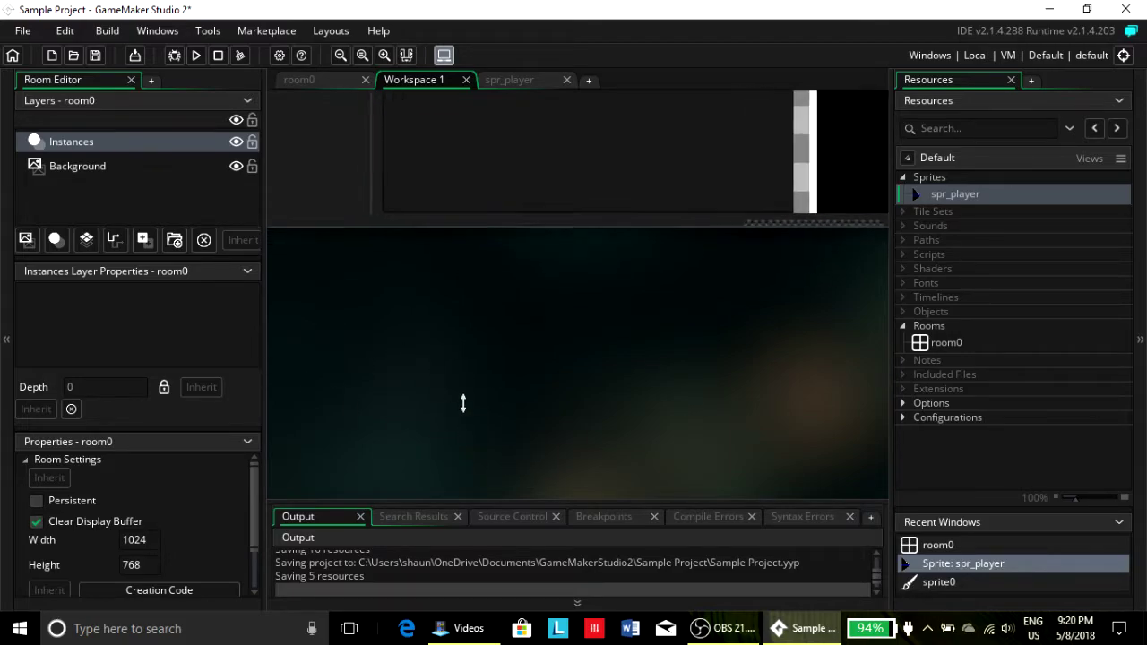
pyautogui.keyDown('ctrl'); pyautogui.scroll(-2, 491, 484); pyautogui.keyUp('ctrl')
pyautogui.keyDown('ctrl'); pyautogui.scroll(-2, 488, 360); pyautogui.keyUp('ctrl')
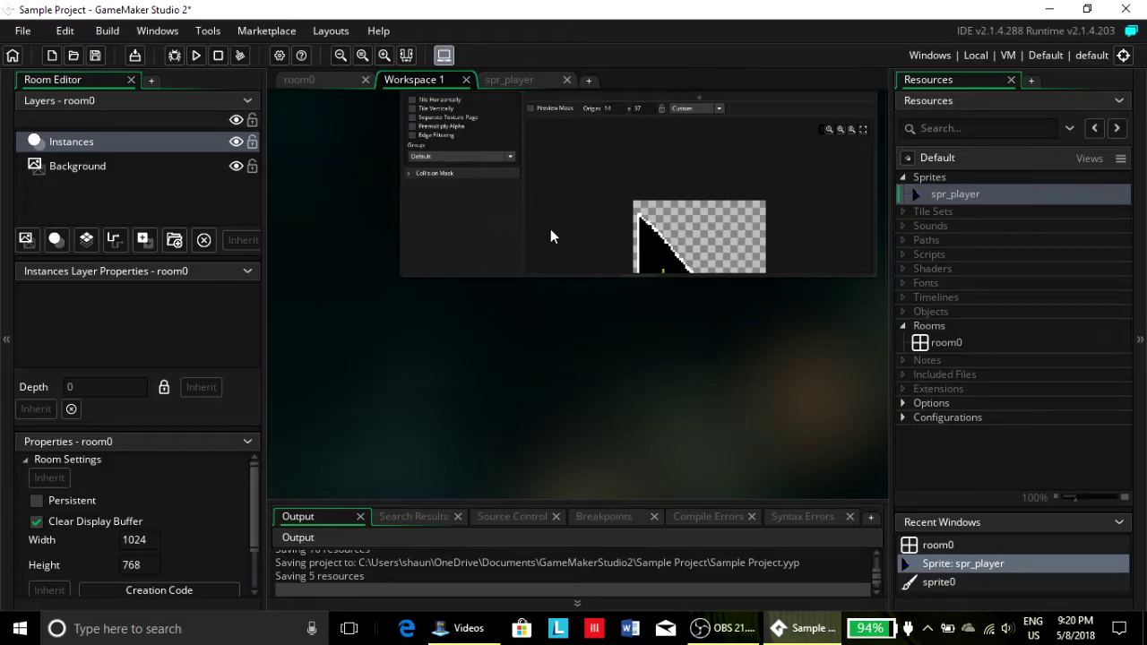
pyautogui.moveTo(415, 354); pyautogui.dragTo(346, 484, button='middle')
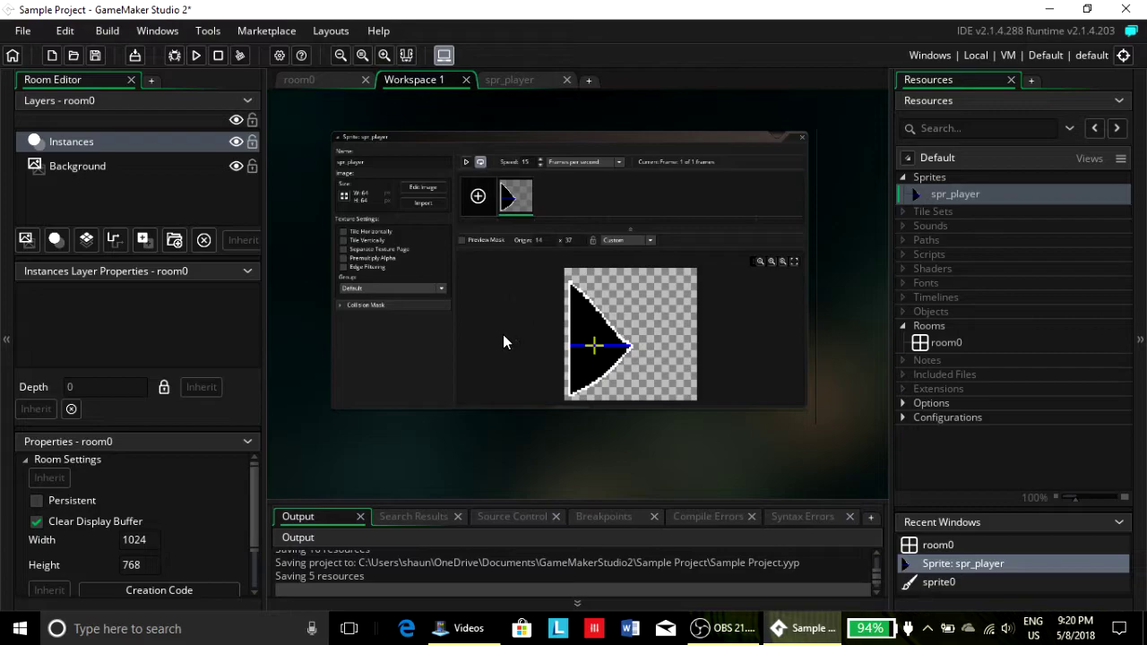
pyautogui.scroll(-4, 538, 325)
pyautogui.scroll(3, 537, 326)
pyautogui.scroll(-2, 538, 325)
pyautogui.scroll(5, 537, 325)
pyautogui.scroll(-3, 538, 325)
pyautogui.scroll(3, 537, 325)
pyautogui.scroll(-2, 538, 325)
pyautogui.scroll(2, 537, 325)
pyautogui.scroll(-4, 537, 325)
pyautogui.scroll(4, 537, 325)
pyautogui.scroll(-4, 537, 325)
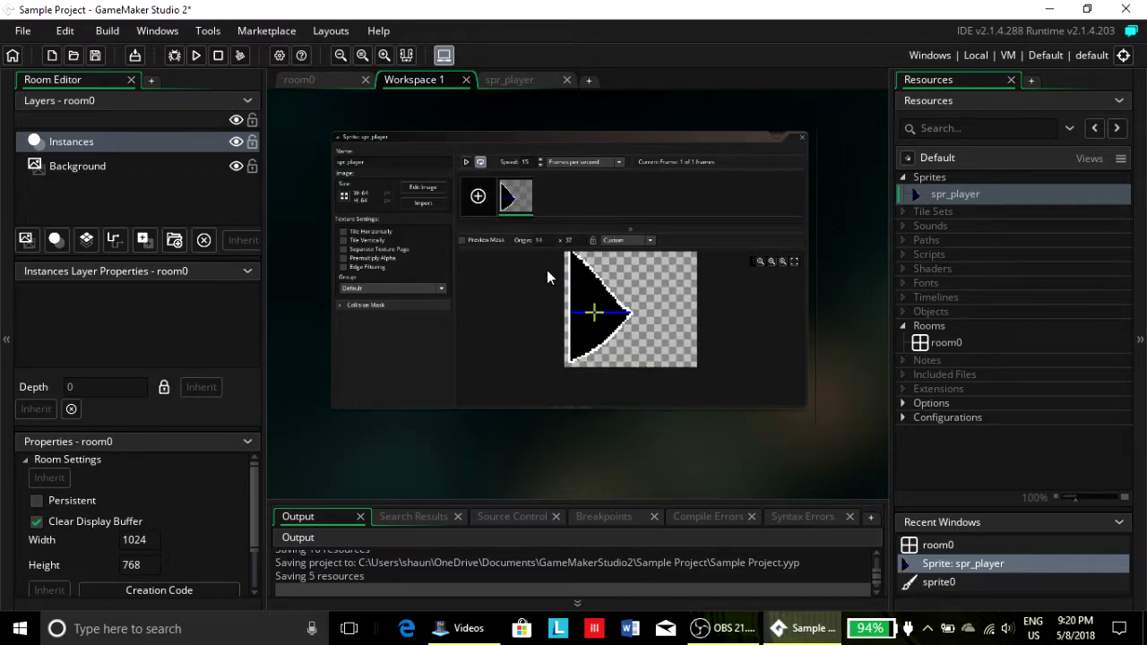
pyautogui.scroll(2, 507, 326)
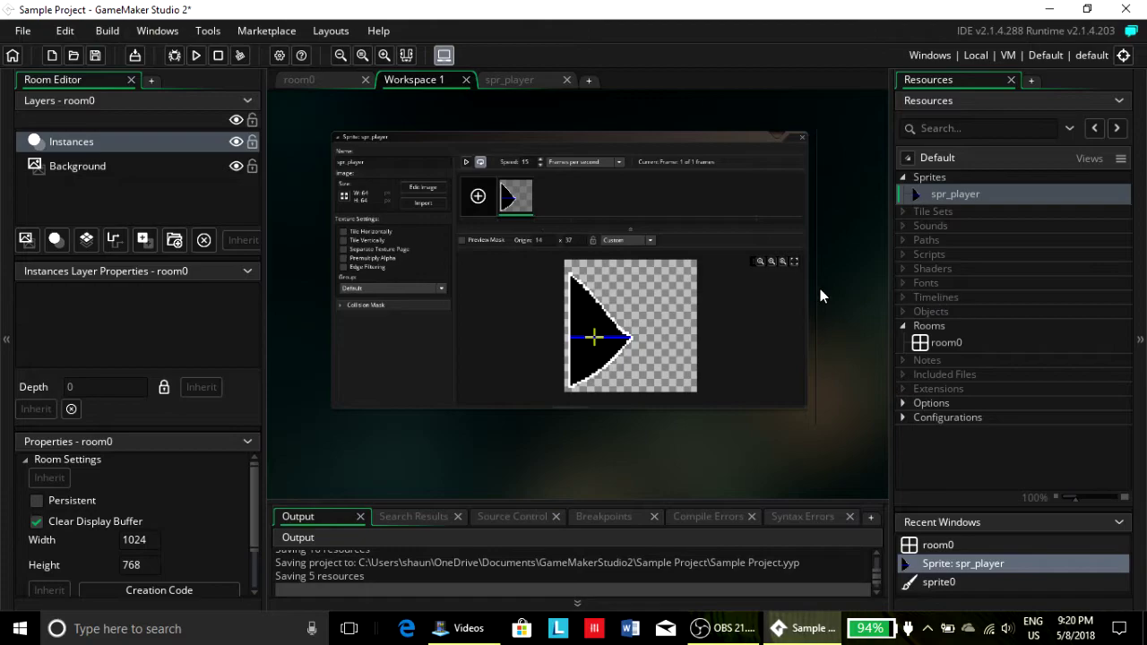
pyautogui.moveTo(851, 296); pyautogui.dragTo(866, 329, button='middle')
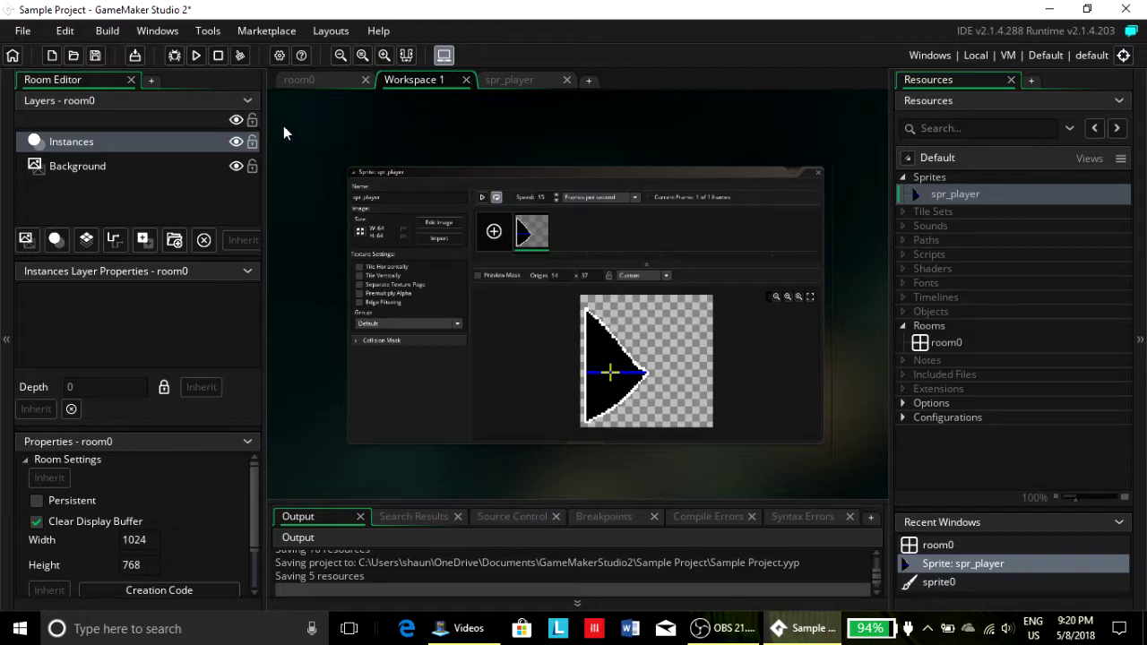
pyautogui.moveTo(312, 301); pyautogui.dragTo(289, 314, button='middle')
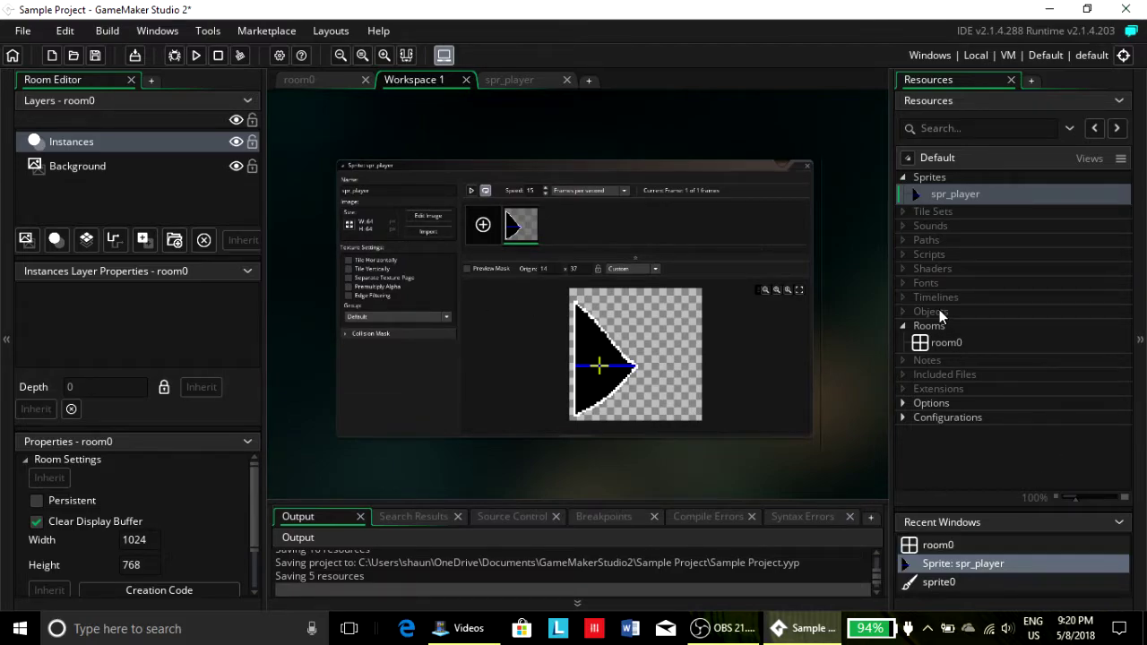
# - Create a new object resource in the Objects group
pyautogui.rightClick(915, 312)
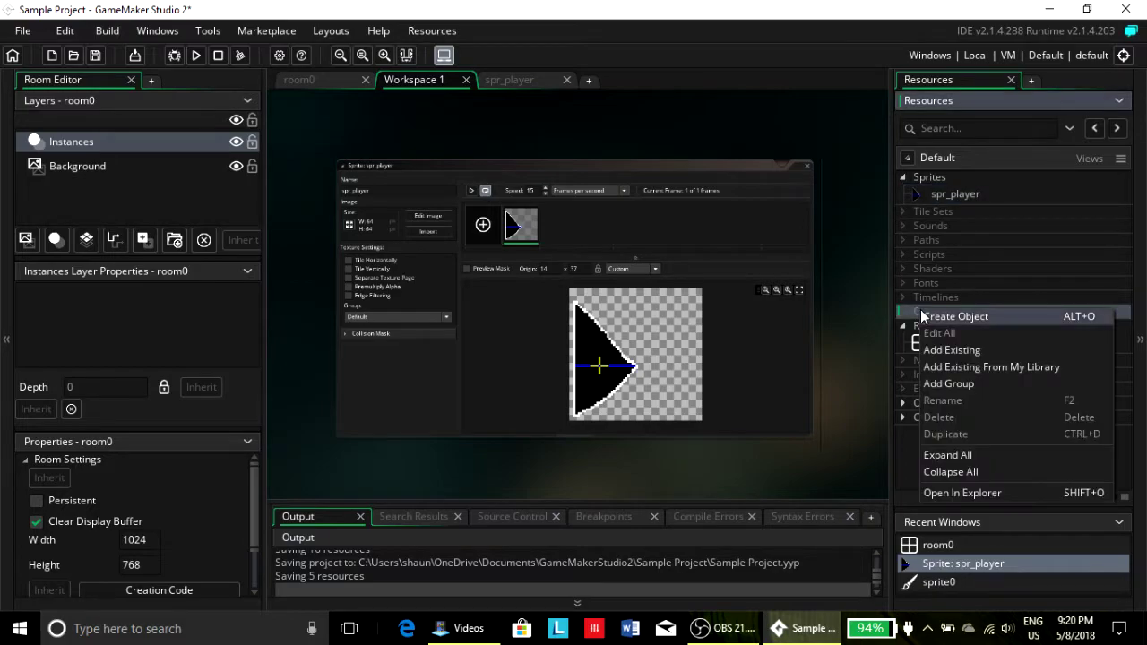
pyautogui.click(977, 318)
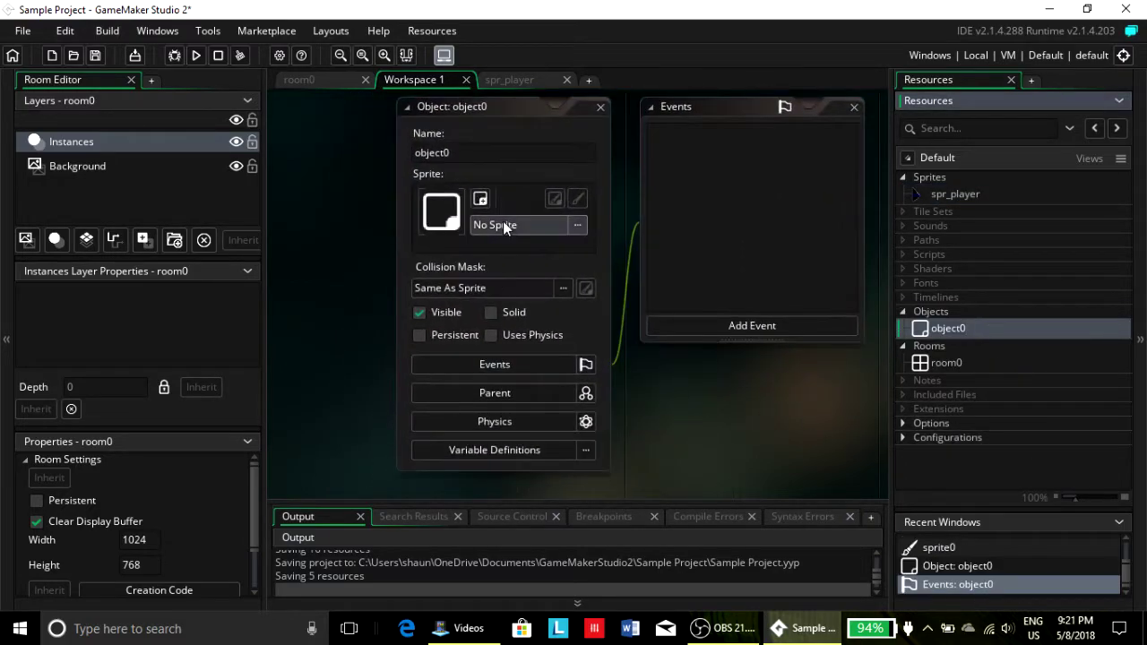
# - Rename the new object as obj_player and assign the spr_player sprite to it
pyautogui.click(475, 153)
pyautogui.press('BackSpace')
pyautogui.press('BackSpace')
pyautogui.press('BackSpace')
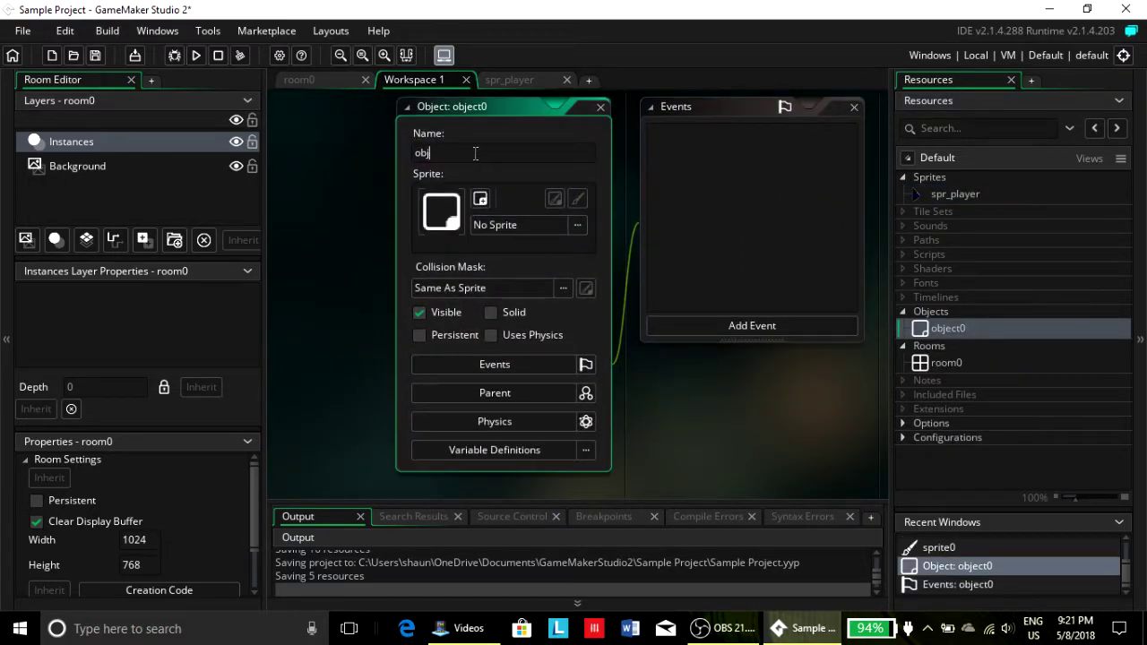
pyautogui.write('_player')
pyautogui.click(529, 225)
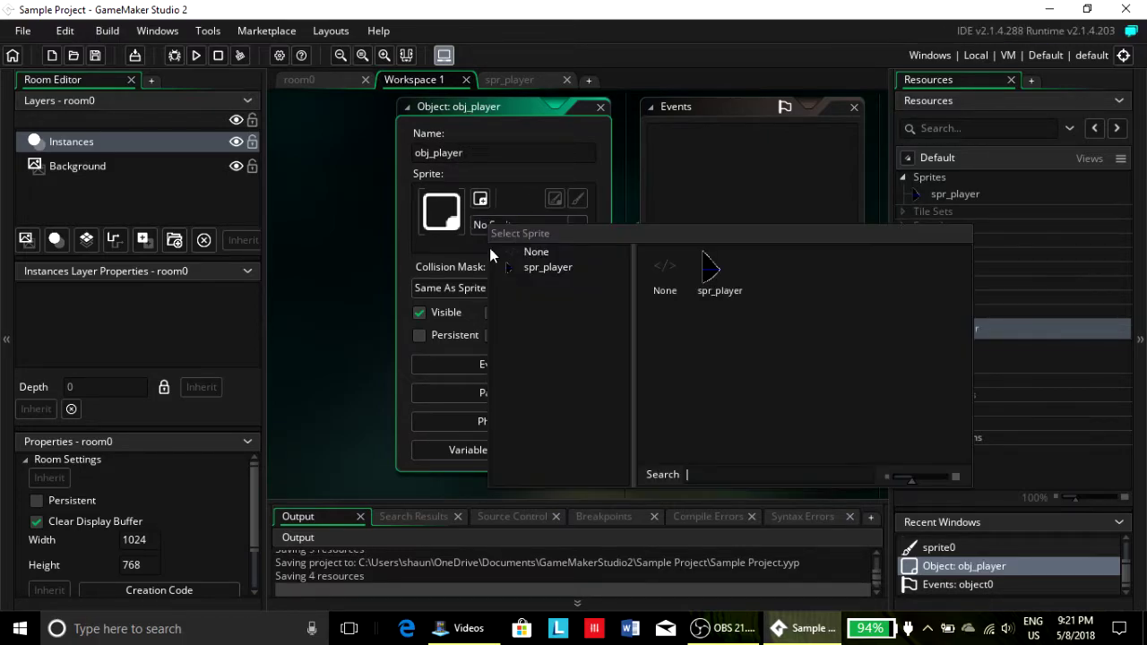
pyautogui.click(707, 268)
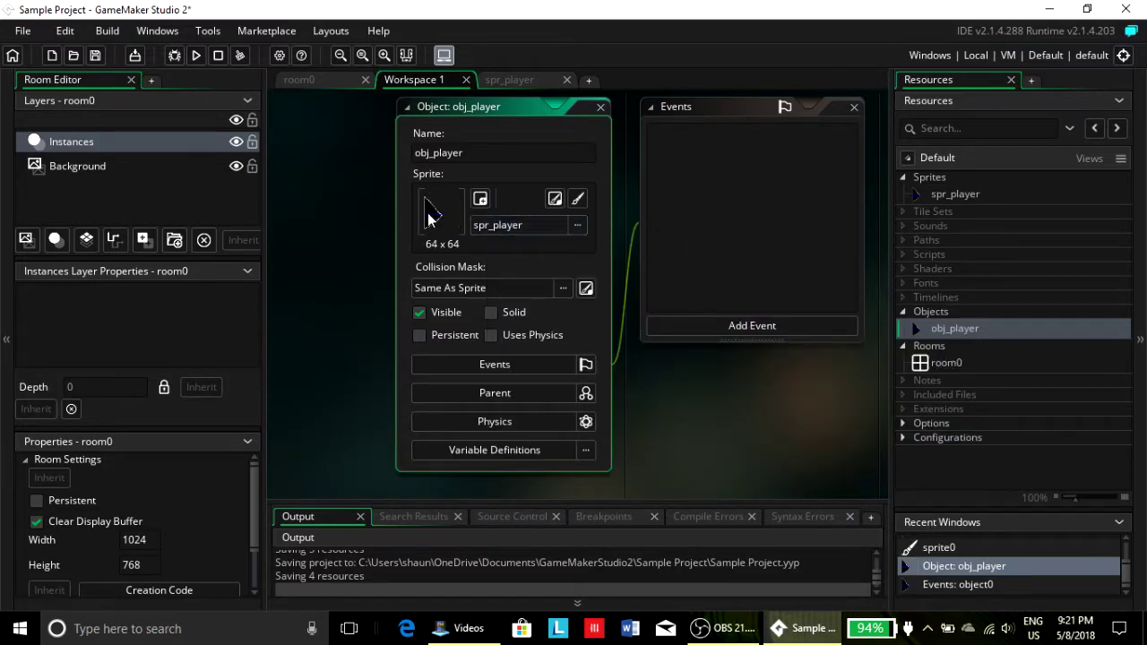
# - Place an instance of obj_player in room0 near the middle of the room's left edge, at 32, 384
pyautogui.moveTo(681, 439); pyautogui.dragTo(517, 451, button='middle')
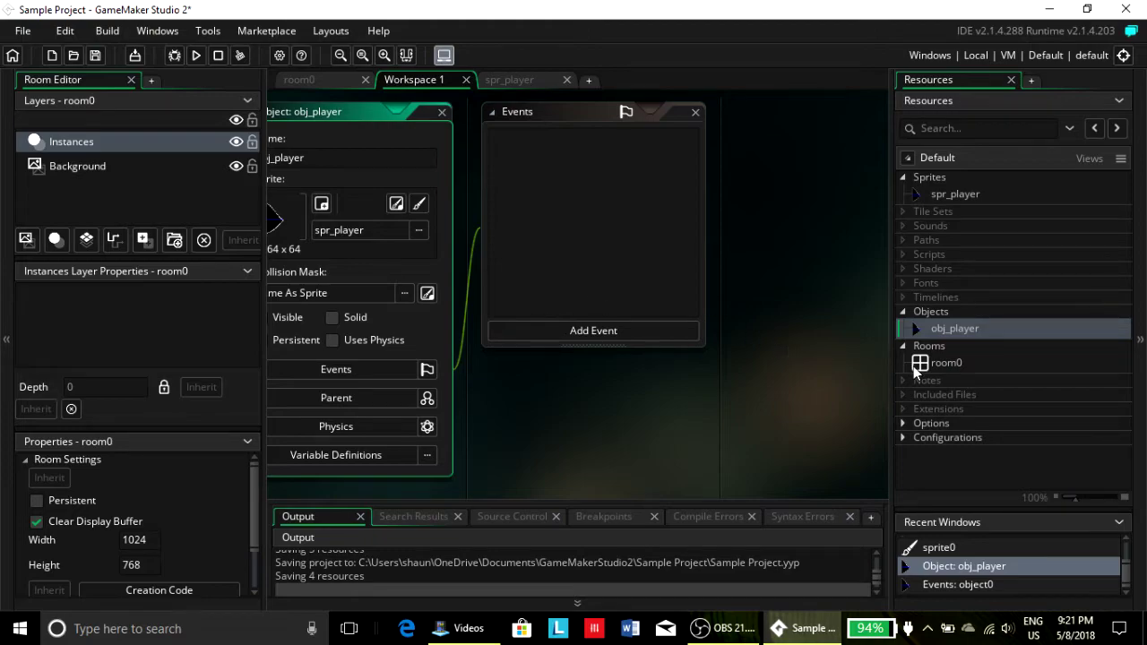
pyautogui.click(330, 80)
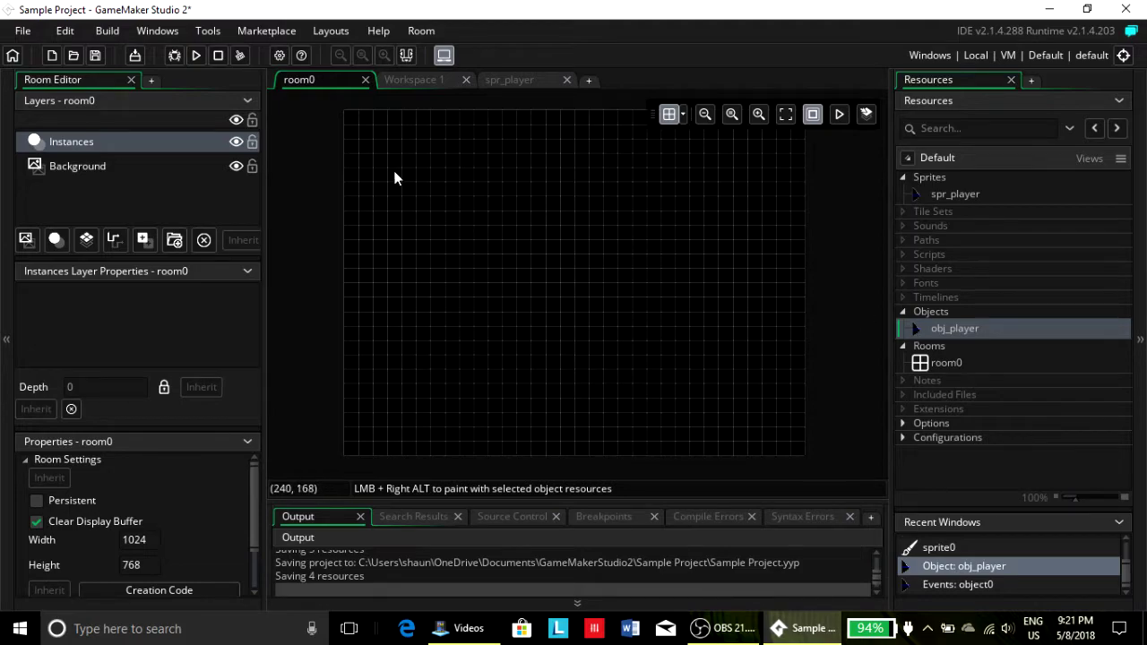
pyautogui.moveTo(912, 328); pyautogui.dragTo(363, 310)
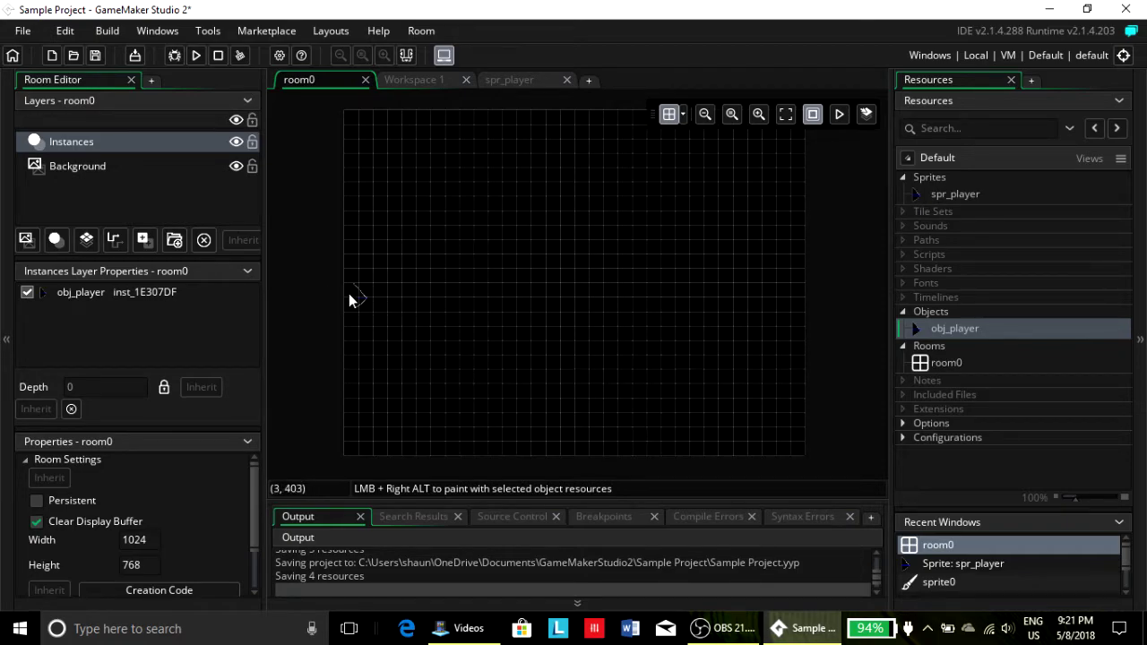
pyautogui.moveTo(361, 300)
pyautogui.mouseDown()
pyautogui.moveTo(523, 415)
pyautogui.moveTo(596, 436)
pyautogui.moveTo(679, 416)
pyautogui.moveTo(363, 293)
pyautogui.moveTo(364, 211)
pyautogui.moveTo(366, 340)
pyautogui.moveTo(367, 282)
pyautogui.moveTo(378, 331)
pyautogui.moveTo(355, 282)
pyautogui.moveTo(368, 283)
pyautogui.mouseUp()
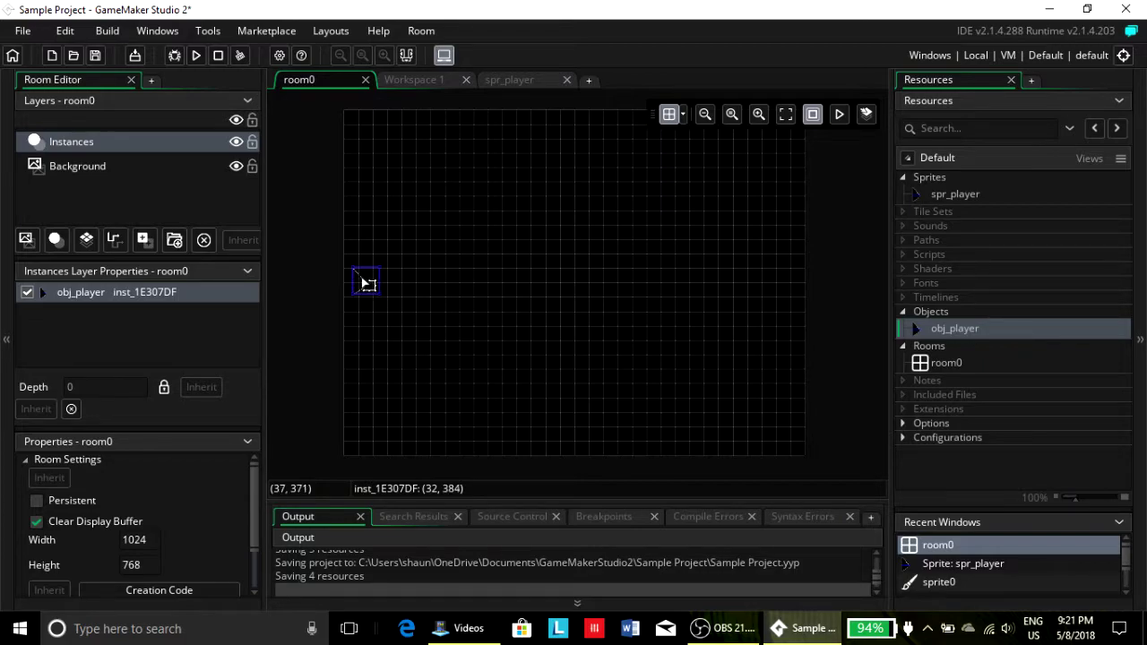
# - Add a Key Down - Down event to obj_player
pyautogui.click(412, 82)
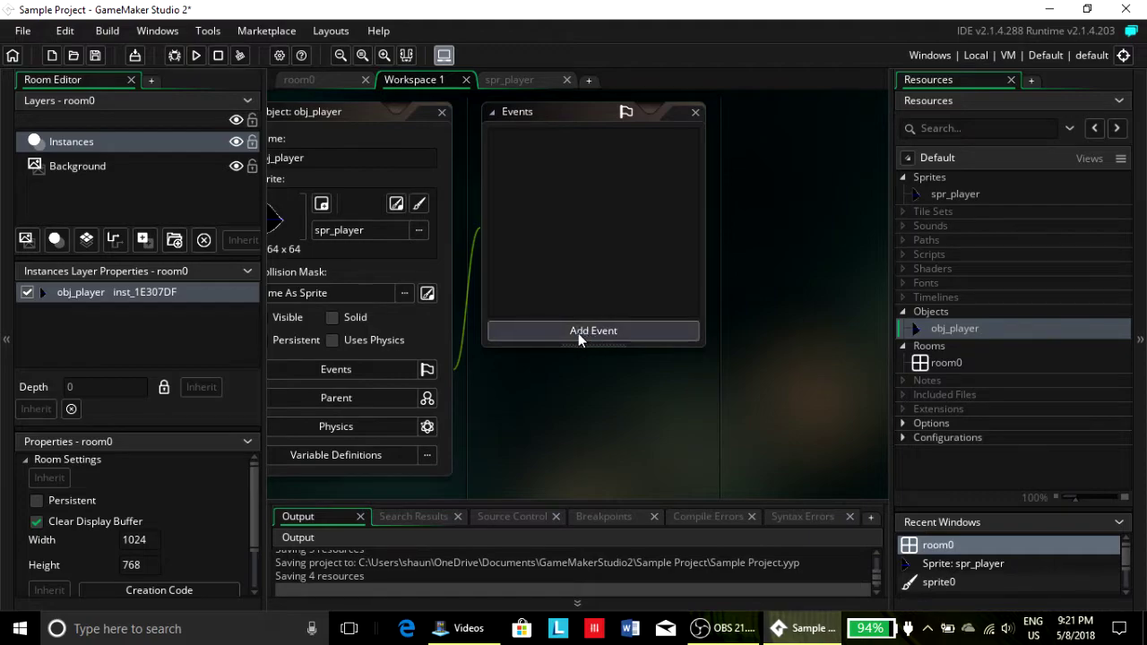
pyautogui.click(548, 331)
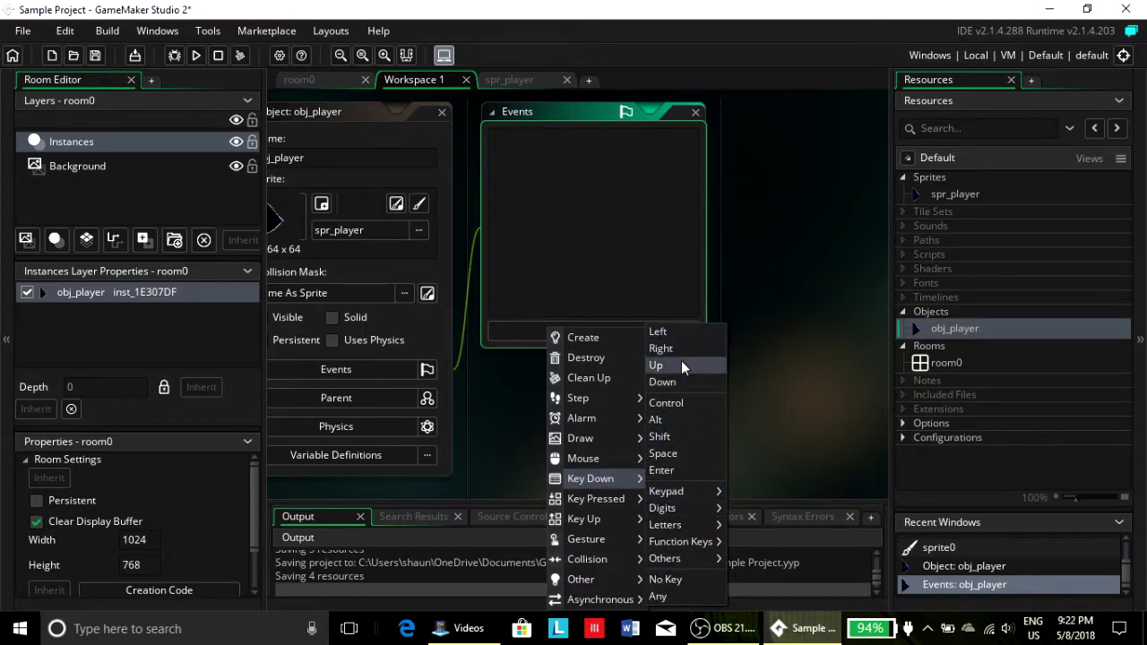
pyautogui.click(676, 383)
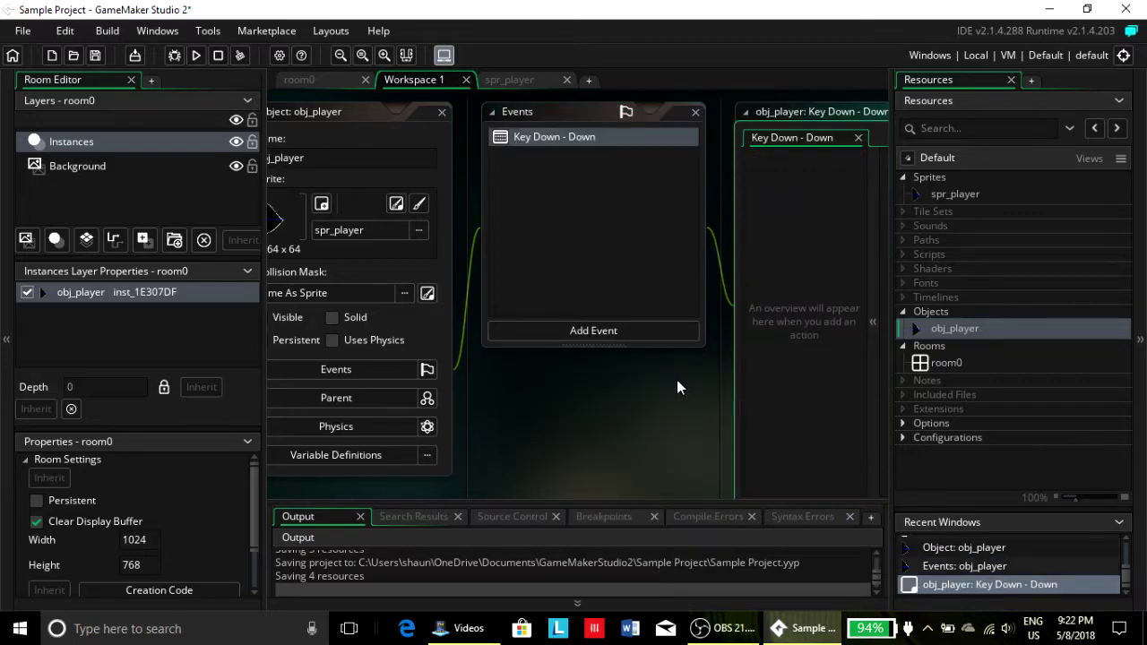
pyautogui.moveTo(605, 450); pyautogui.dragTo(506, 469, button='middle')
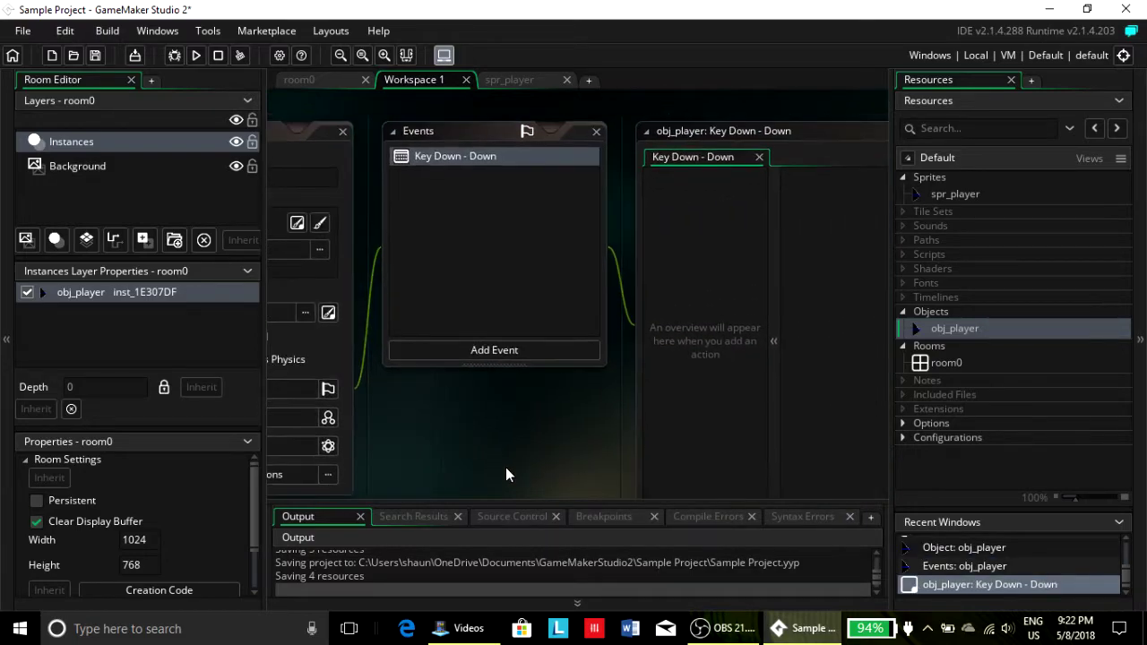
pyautogui.click(499, 350)
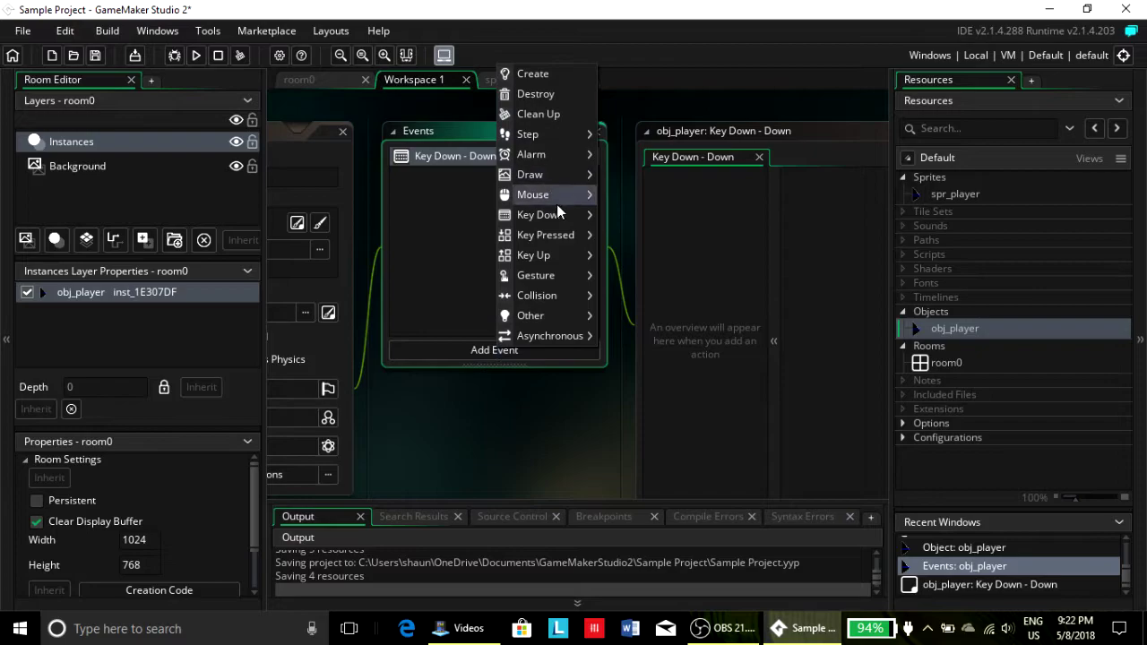
pyautogui.moveTo(559, 238)
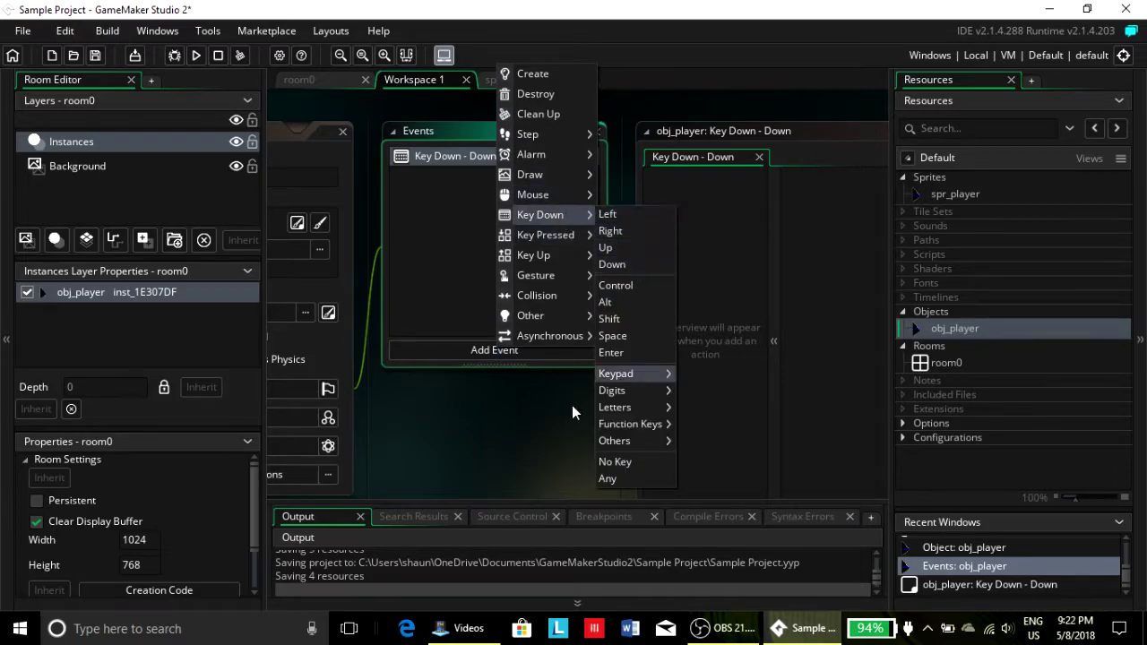
pyautogui.click(505, 430)
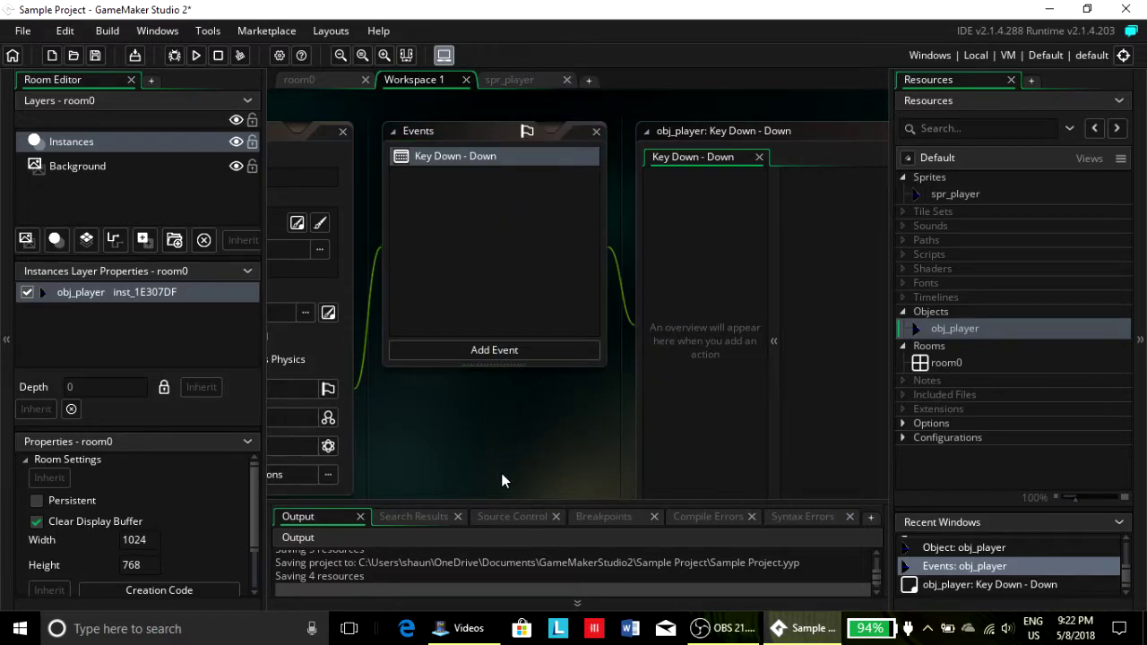
# - Add a Jump To Point movement action to the Key Down - Down event
pyautogui.moveTo(498, 482); pyautogui.dragTo(273, 436, button='middle')
pyautogui.moveTo(390, 432); pyautogui.dragTo(245, 425, button='middle')
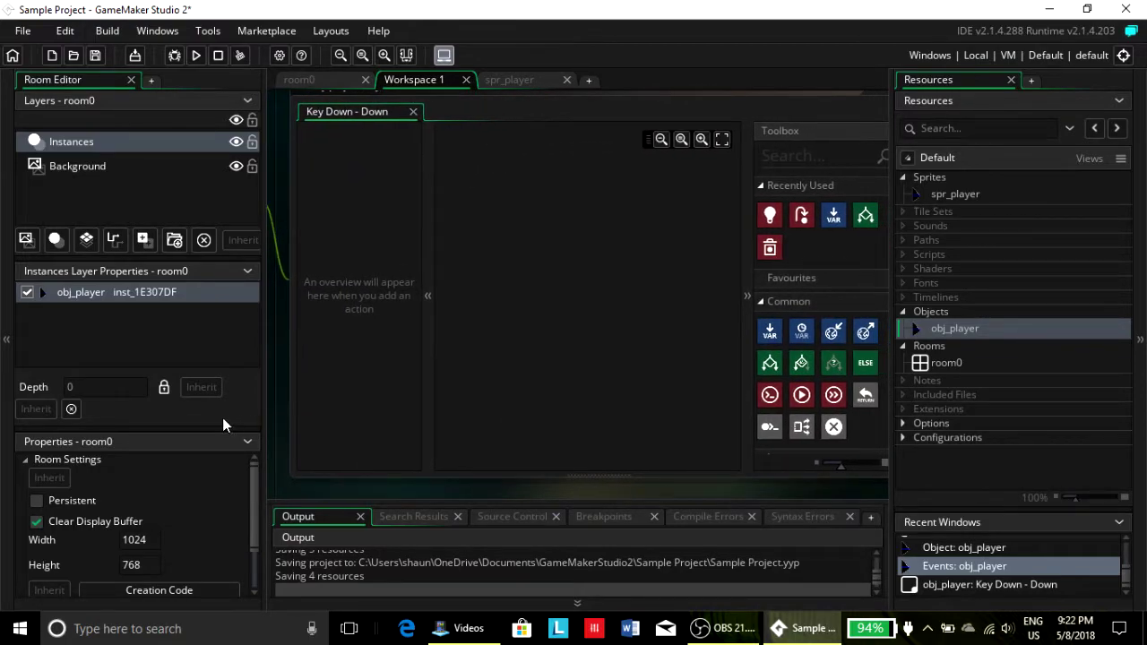
pyautogui.scroll(-1, 822, 339)
pyautogui.scroll(-4, 822, 338)
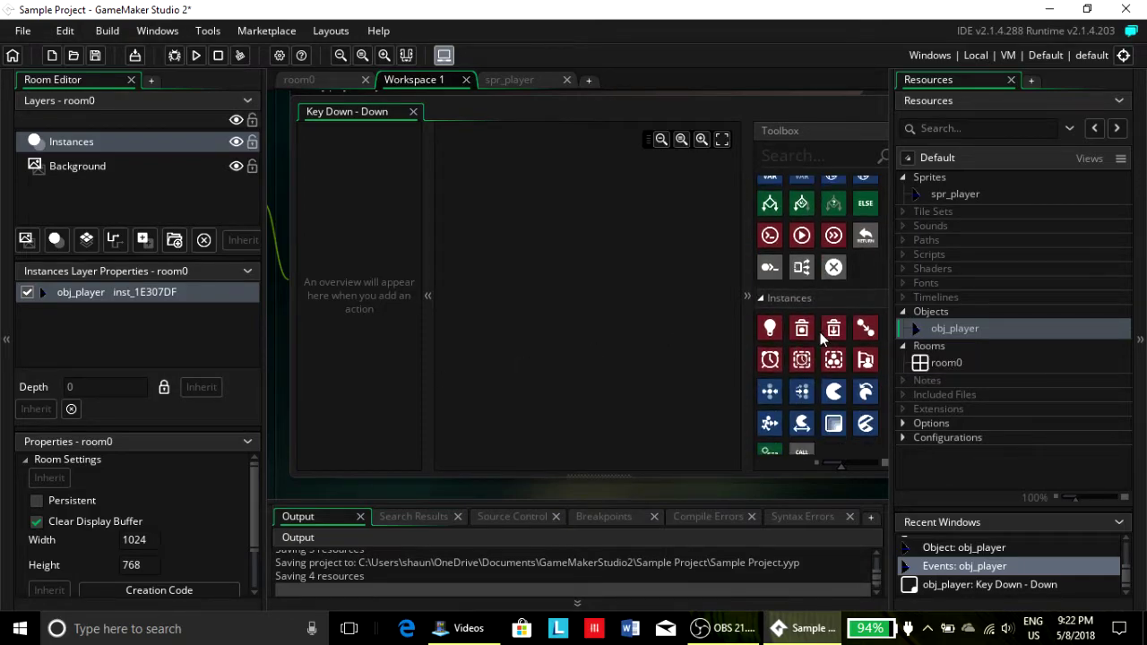
pyautogui.scroll(5, 820, 332)
pyautogui.scroll(-3, 820, 332)
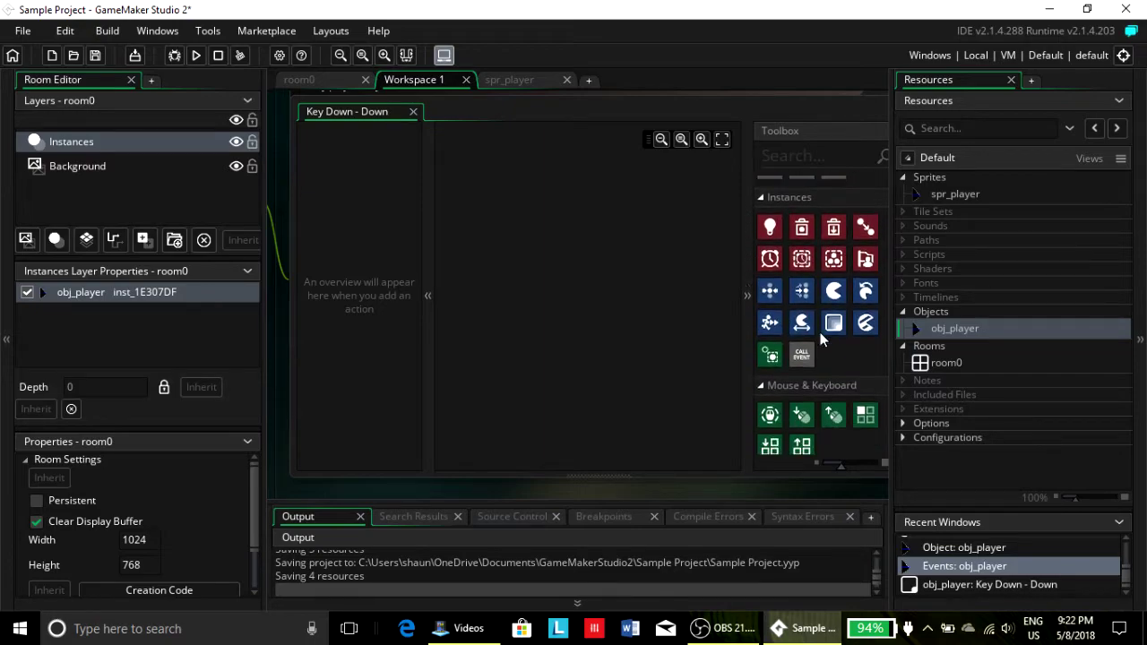
pyautogui.scroll(-3, 828, 337)
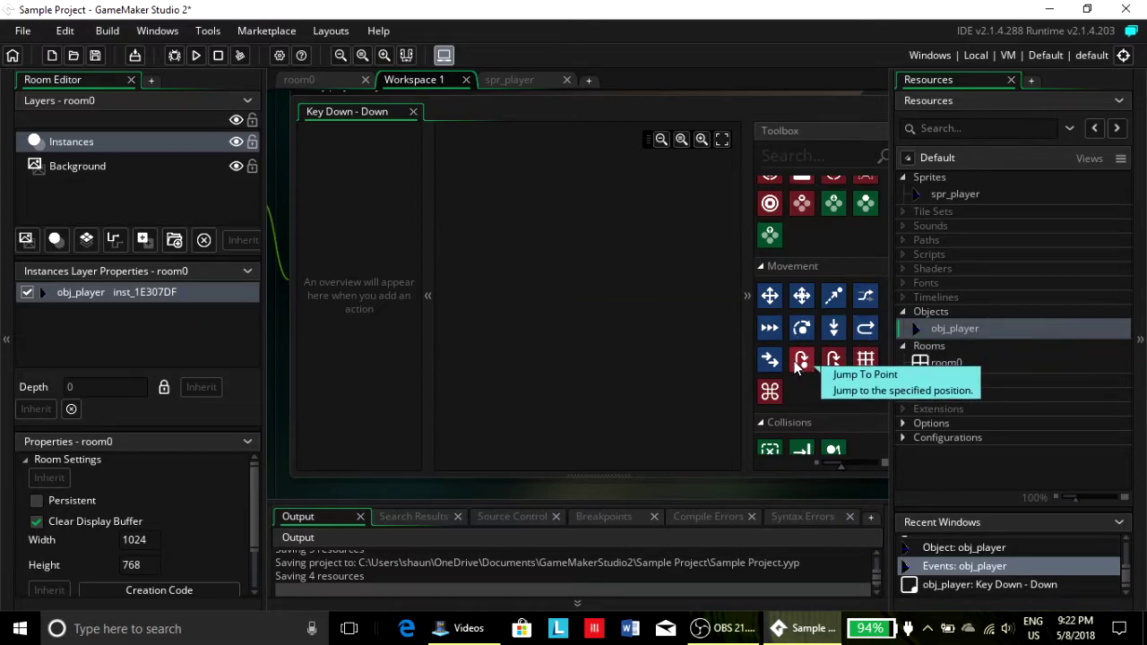
pyautogui.moveTo(802, 358); pyautogui.dragTo(486, 249)
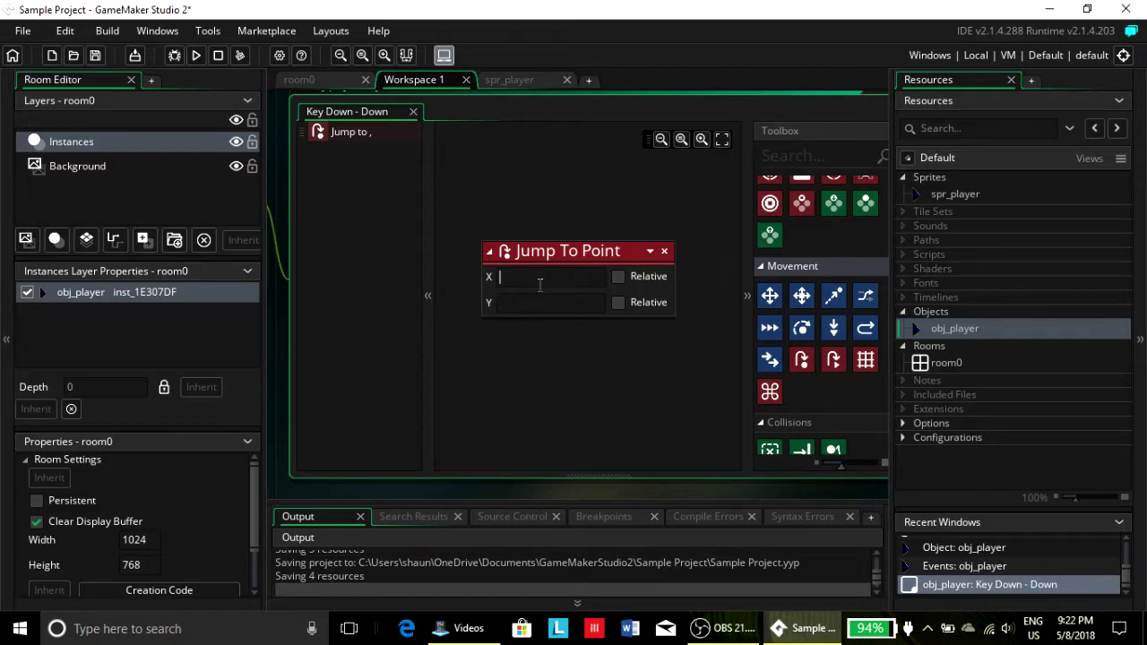
# - Set X to 0 in the Down event's Jump To Point action, checking the ship's position in room0
pyautogui.click(325, 77)
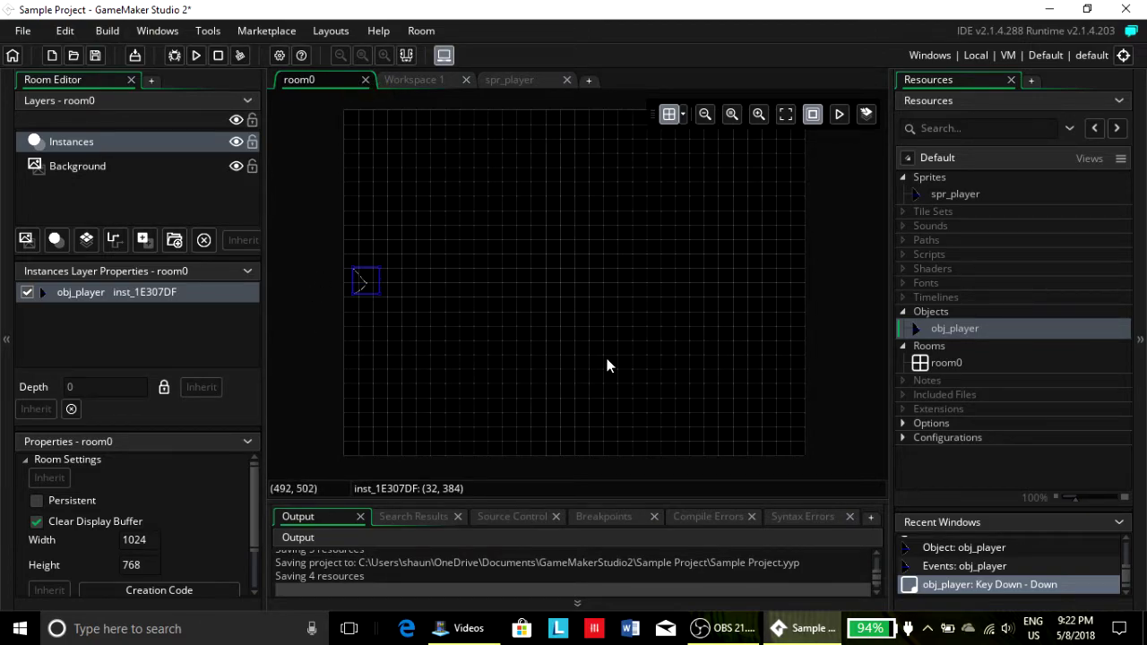
pyautogui.click(348, 116)
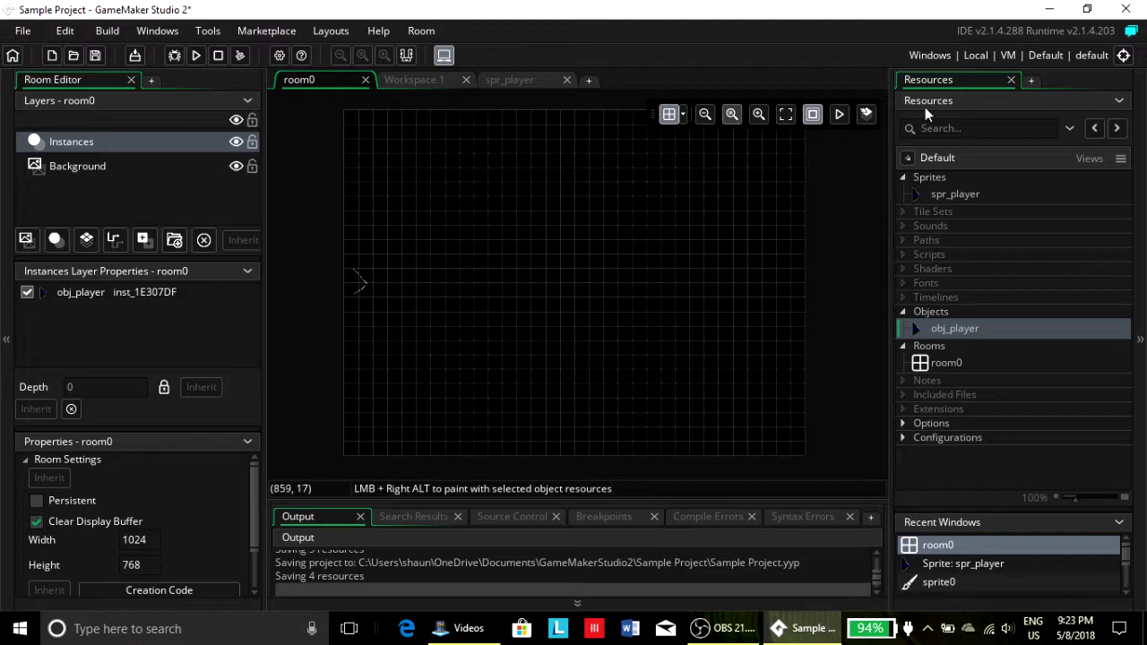
pyautogui.click(429, 79)
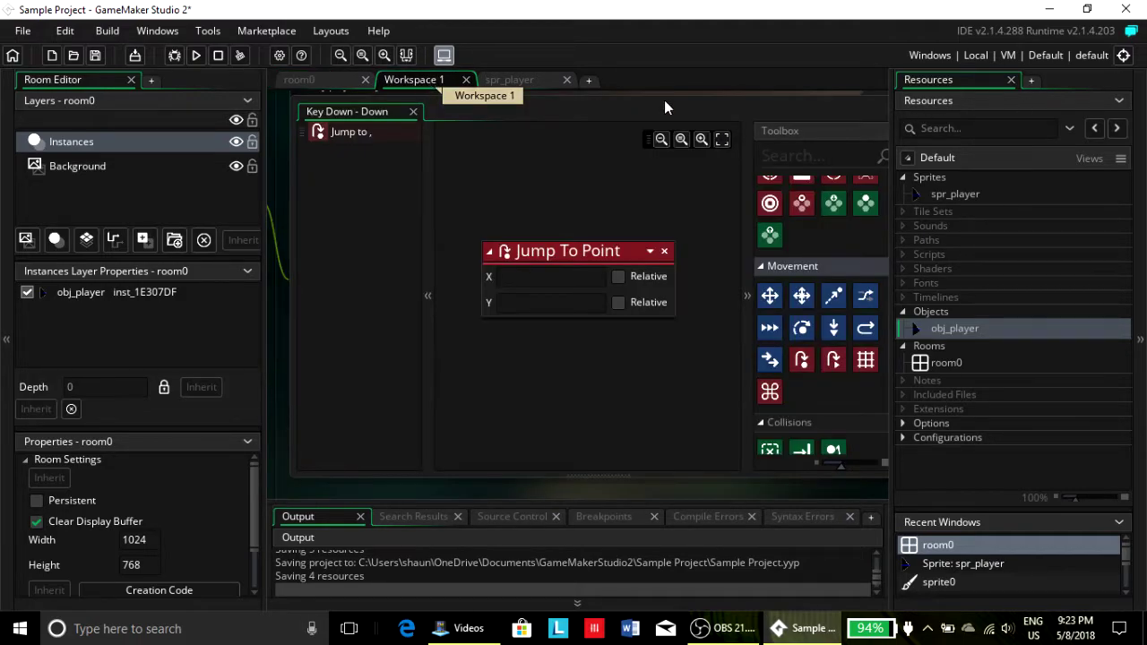
pyautogui.click(534, 278)
pyautogui.write('0')
pyautogui.click(345, 79)
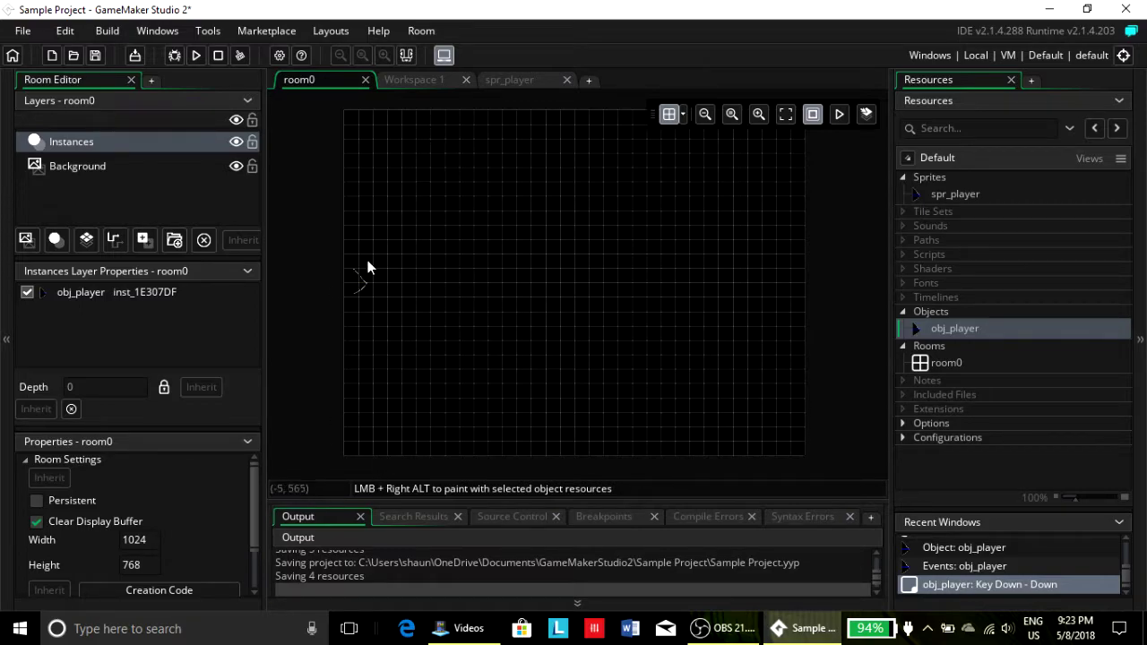
pyautogui.click(410, 80)
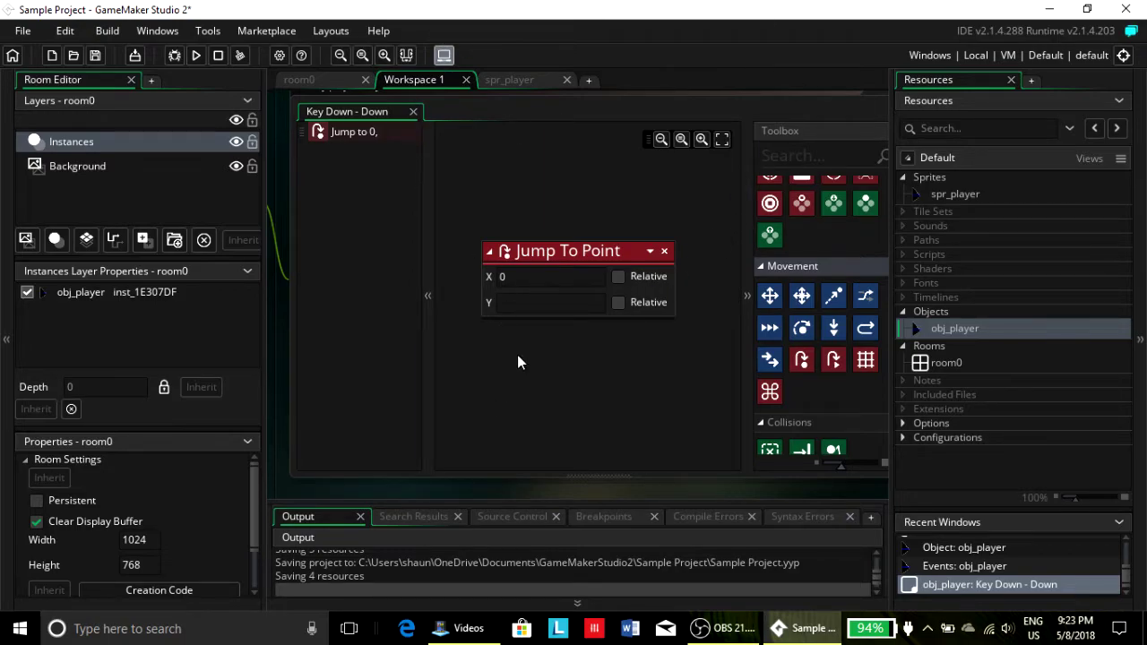
# - Set Y to 8 in the Down event's Jump To Point action and make both X and Y relative
pyautogui.click(536, 304)
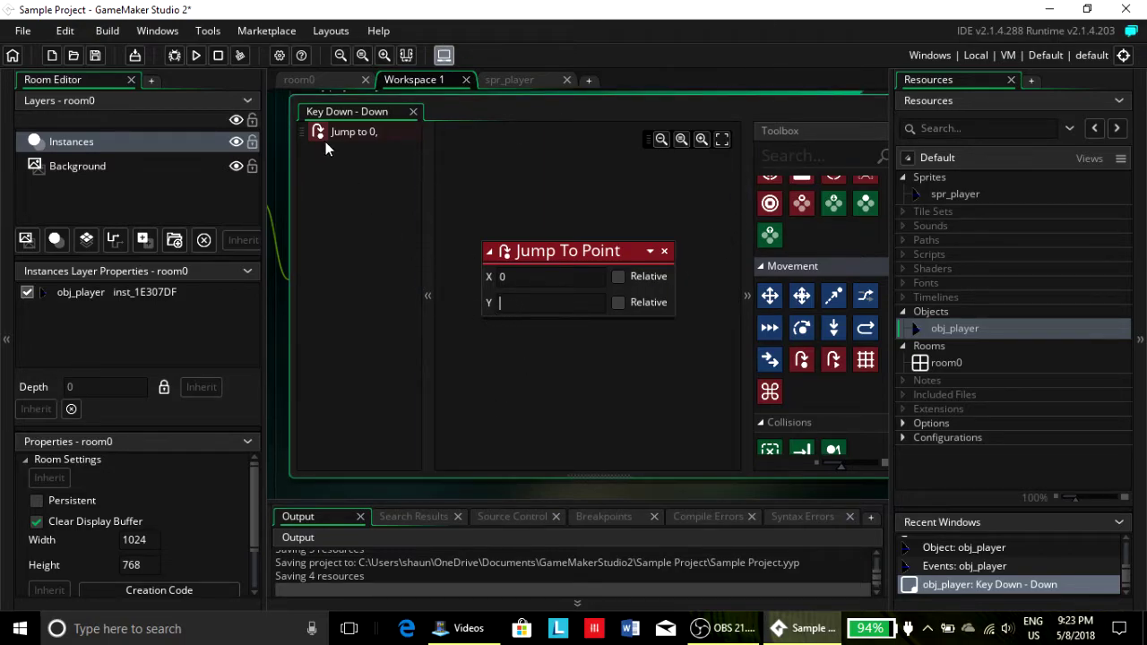
pyautogui.write('8')
pyautogui.press('BackSpace')
pyautogui.write('8')
pyautogui.click(618, 276)
pyautogui.click(618, 302)
# - Add a Key Down - Up event to obj_player
pyautogui.moveTo(364, 489); pyautogui.dragTo(741, 516, button='middle')
pyautogui.click(507, 330)
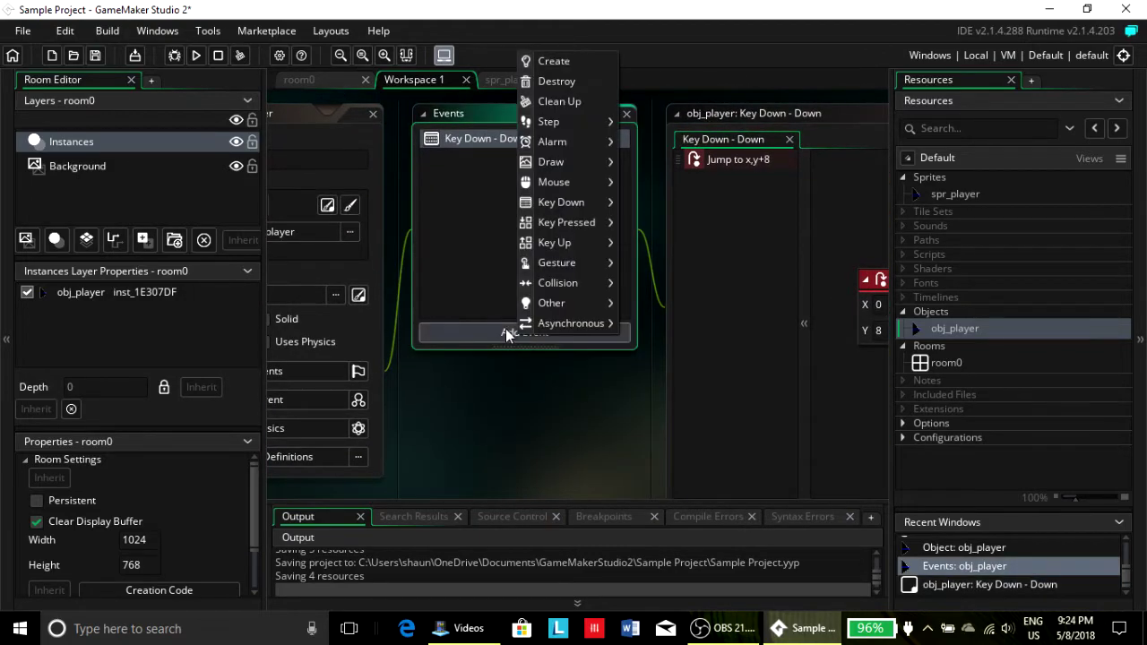
pyautogui.moveTo(576, 204)
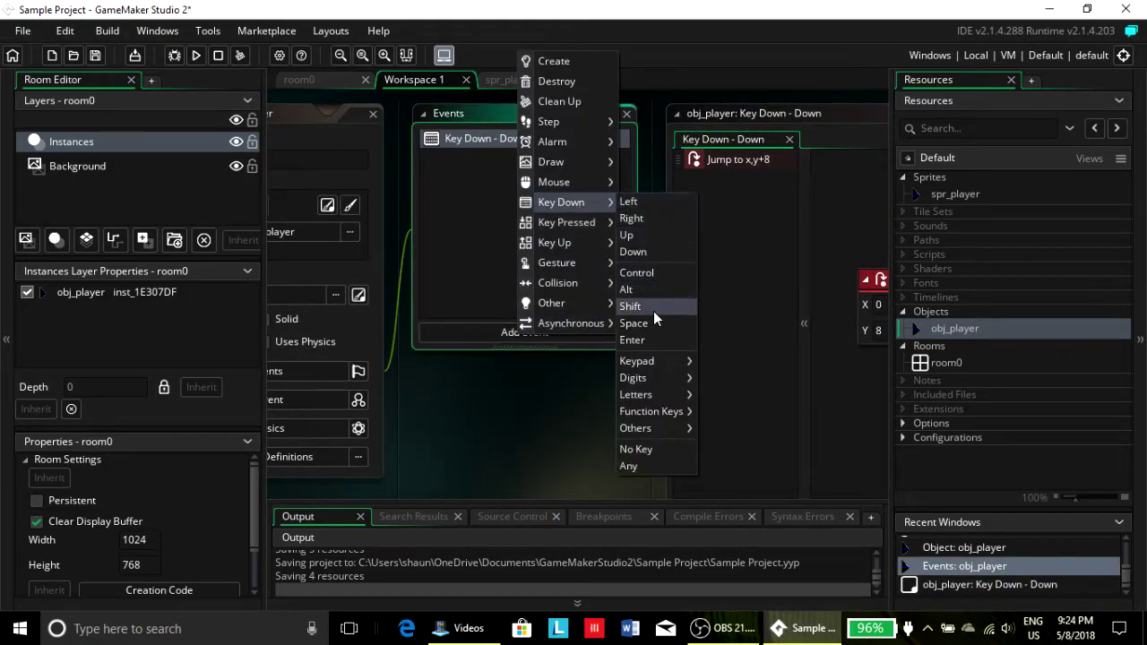
pyautogui.click(656, 237)
# - Add a Jump To Point movement action to the Key Down - Up event
pyautogui.moveTo(459, 475); pyautogui.dragTo(150, 401, button='middle')
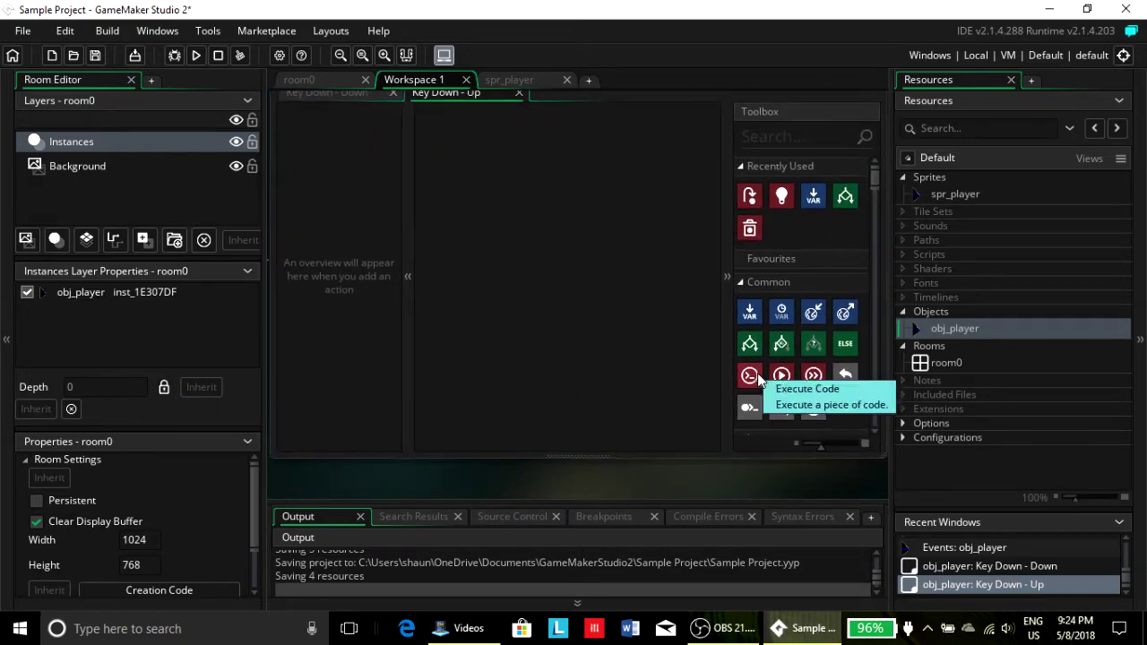
pyautogui.scroll(-10, 779, 358)
pyautogui.scroll(-3, 779, 359)
pyautogui.moveTo(789, 352); pyautogui.dragTo(467, 232)
# - Set X to 0 and Y to -8 in the Up event's Jump To Point action
pyautogui.click(554, 255)
pyautogui.write('0')
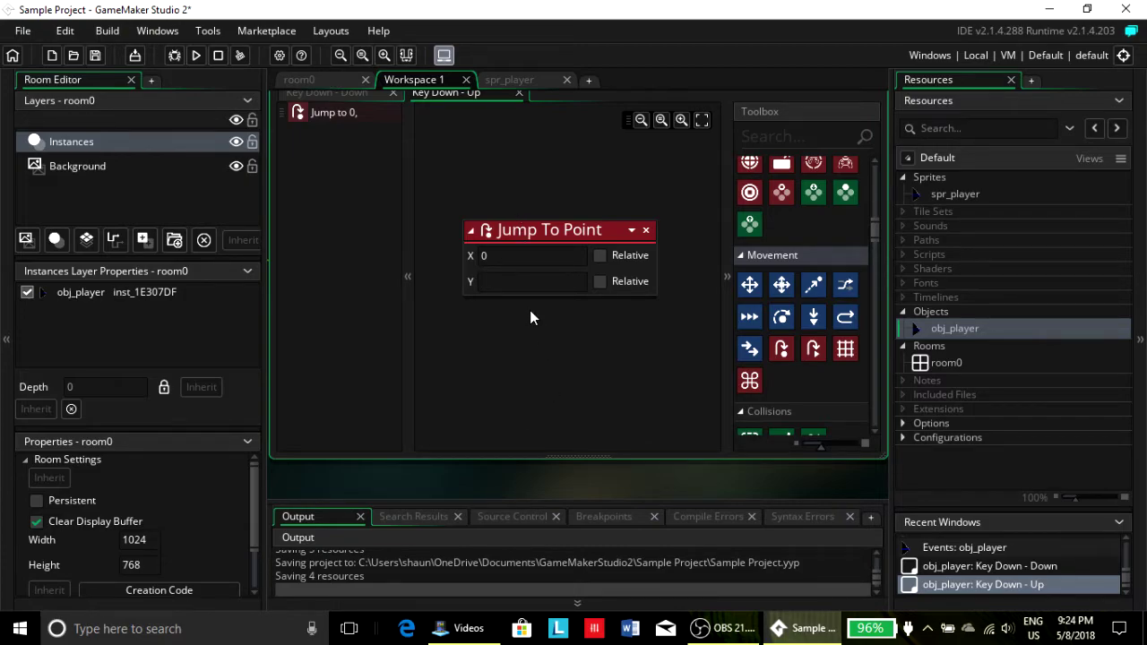
pyautogui.write('_8')
pyautogui.press('BackSpace')
pyautogui.press('BackSpace')
pyautogui.write('-')
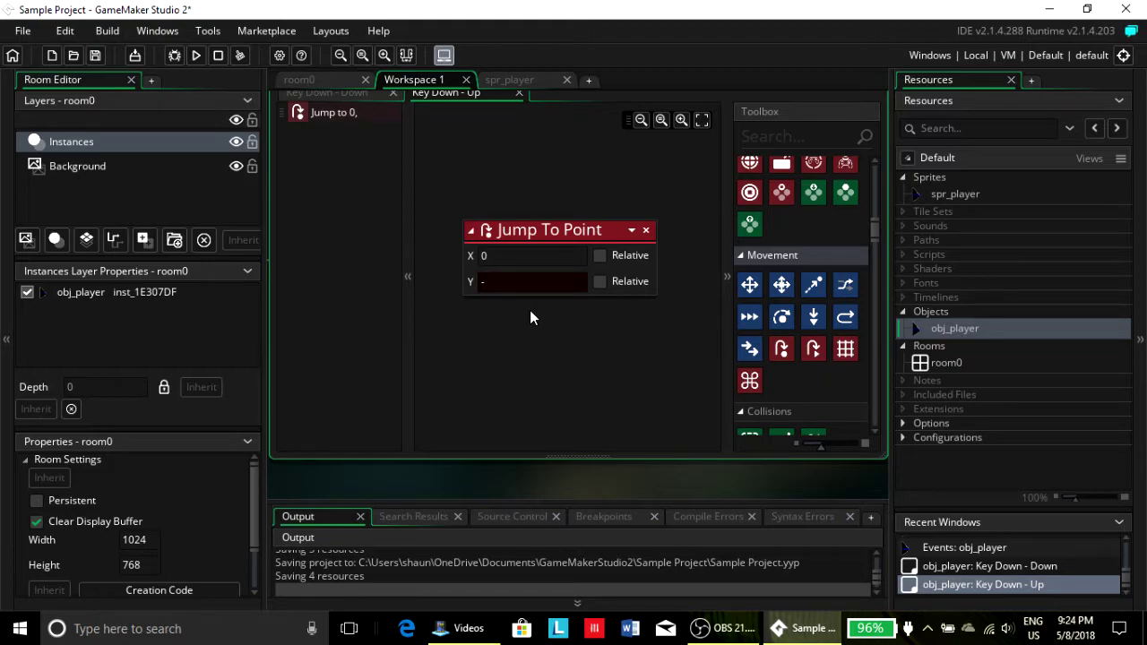
pyautogui.write('8')
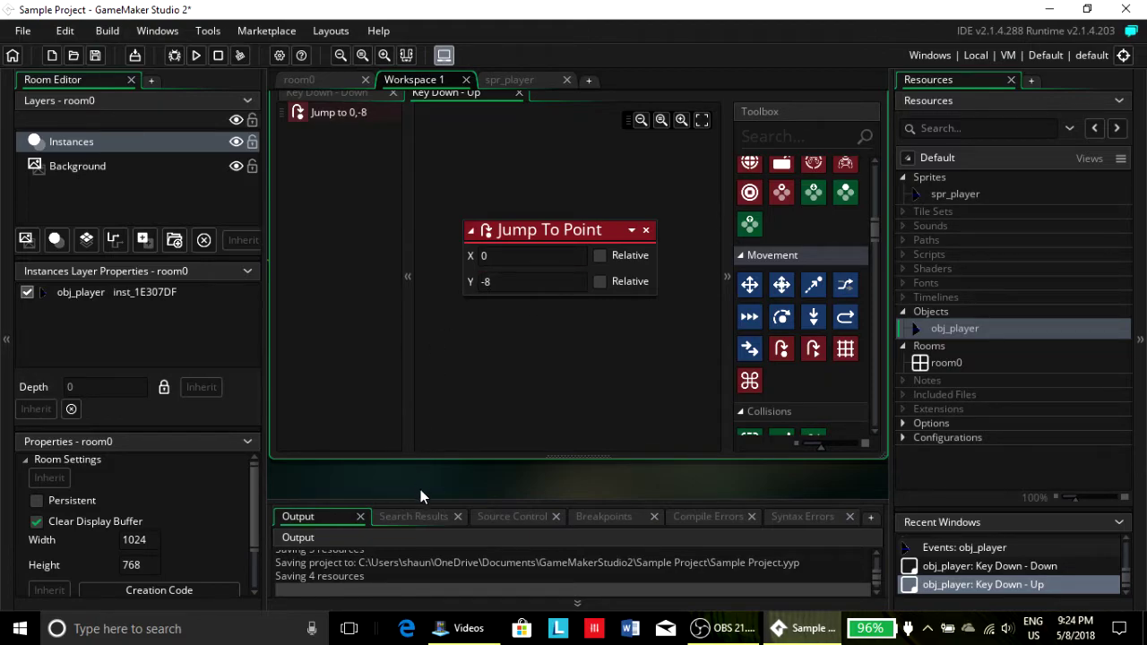
# - Compare with the Down event's action and make both X and Y relative in the Up event's Jump To Point action
pyautogui.moveTo(437, 487); pyautogui.dragTo(770, 562, button='middle')
pyautogui.click(373, 194)
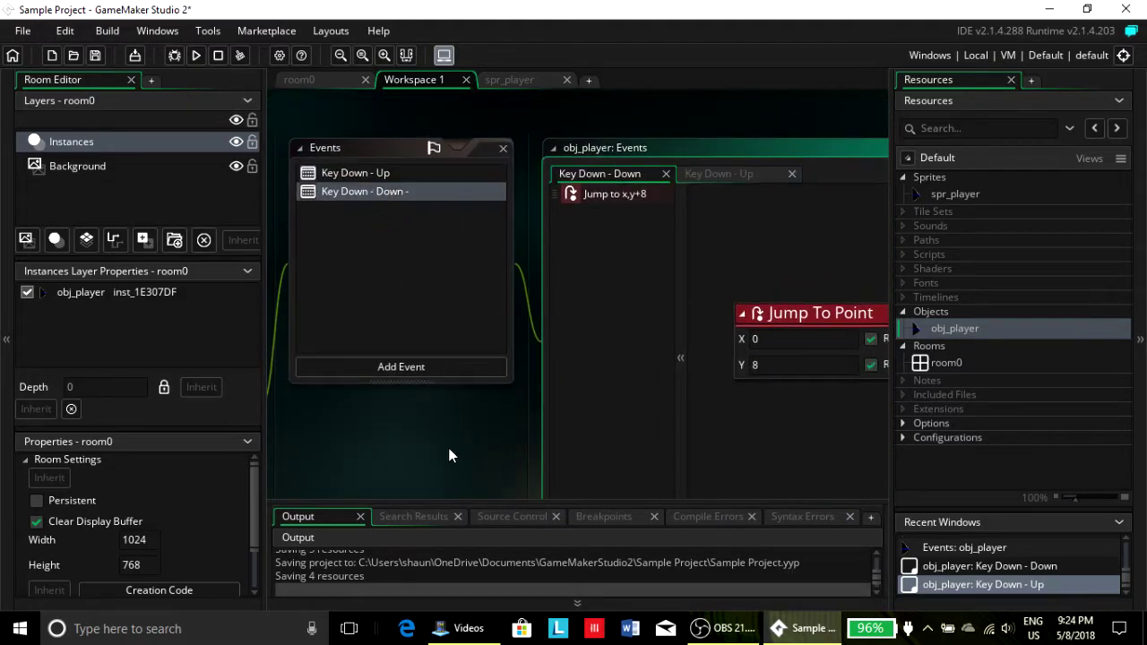
pyautogui.moveTo(450, 456); pyautogui.dragTo(414, 395, button='middle')
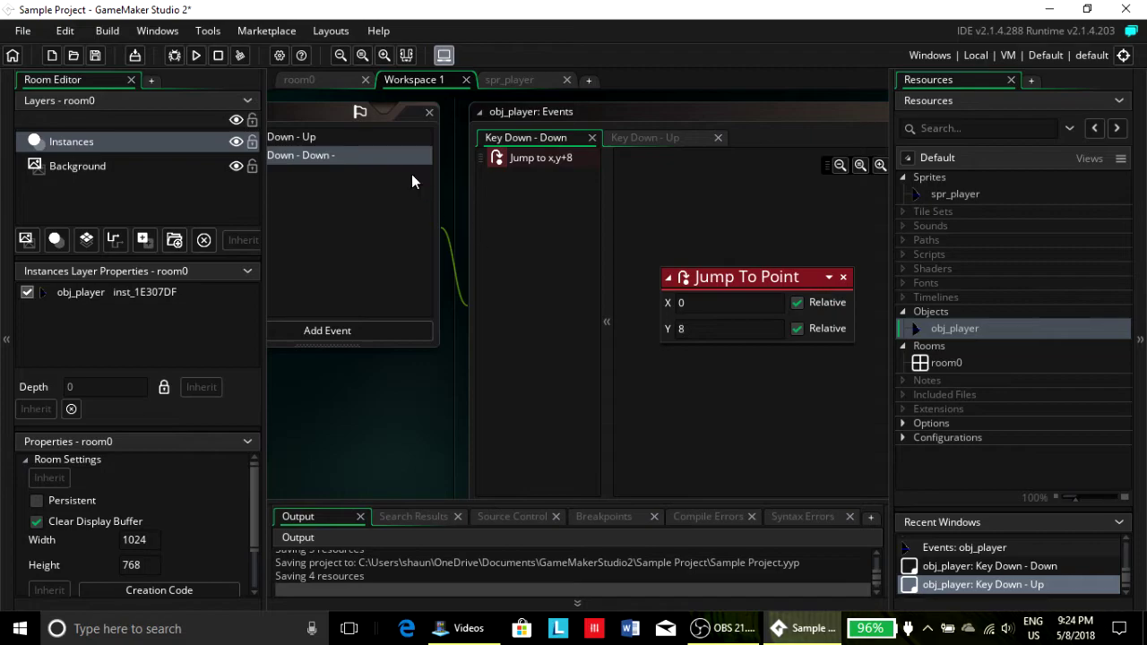
pyautogui.click(381, 137)
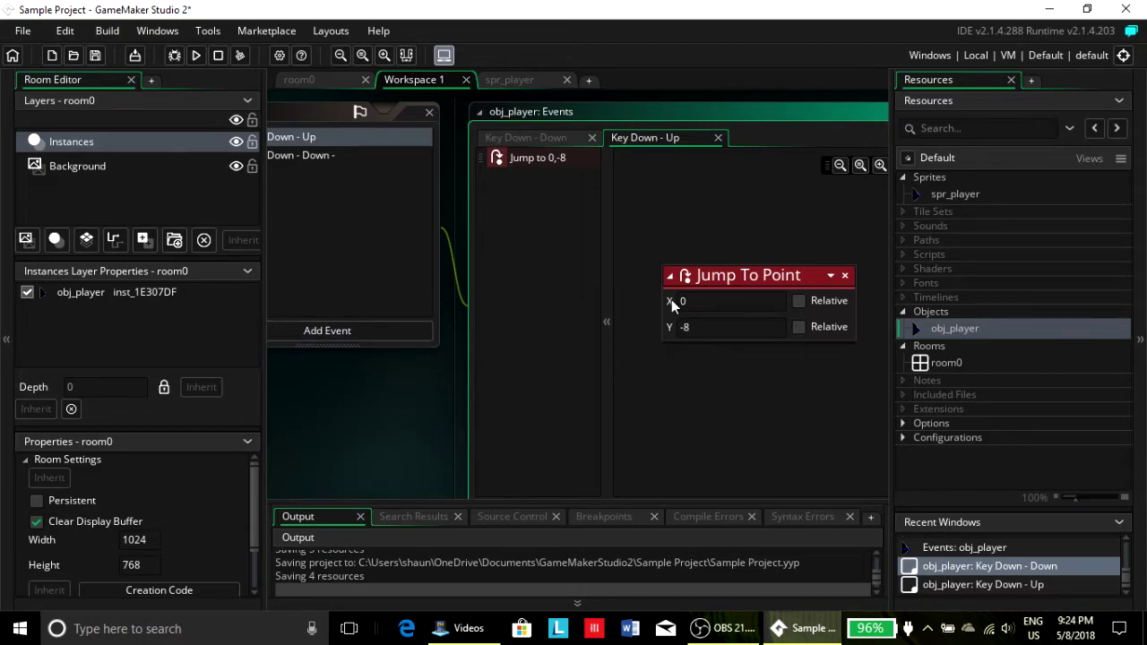
pyautogui.click(799, 301)
pyautogui.click(799, 327)
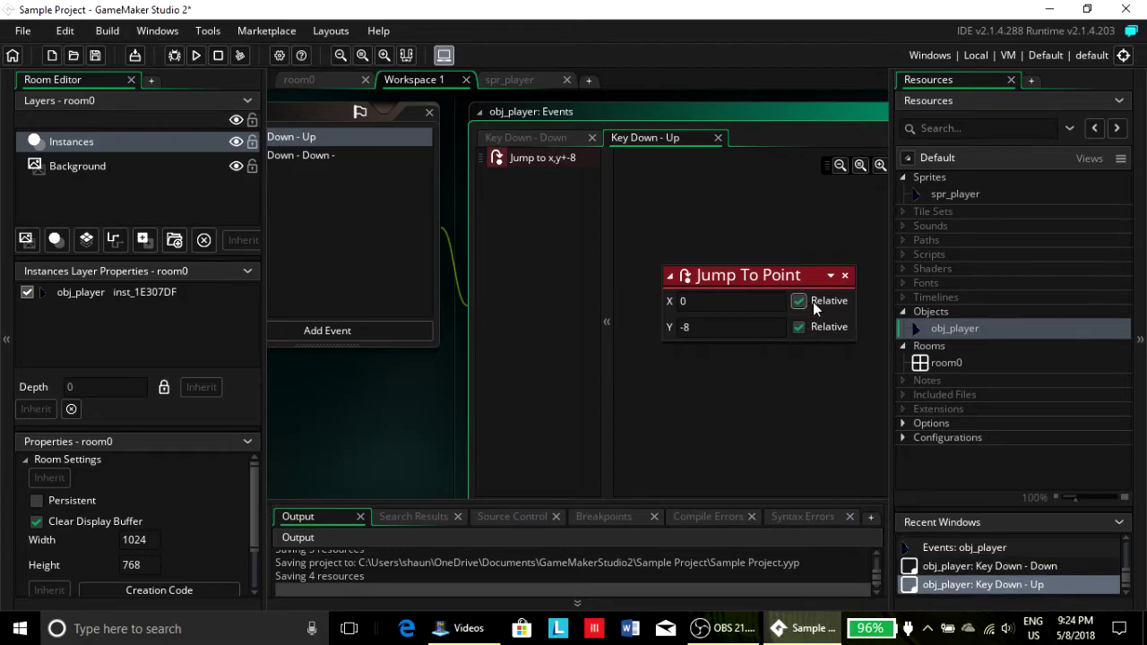
# - Compare obj_player's Key Down - Down and Key Down - Up events, and run the game
pyautogui.click(327, 155)
pyautogui.click(325, 139)
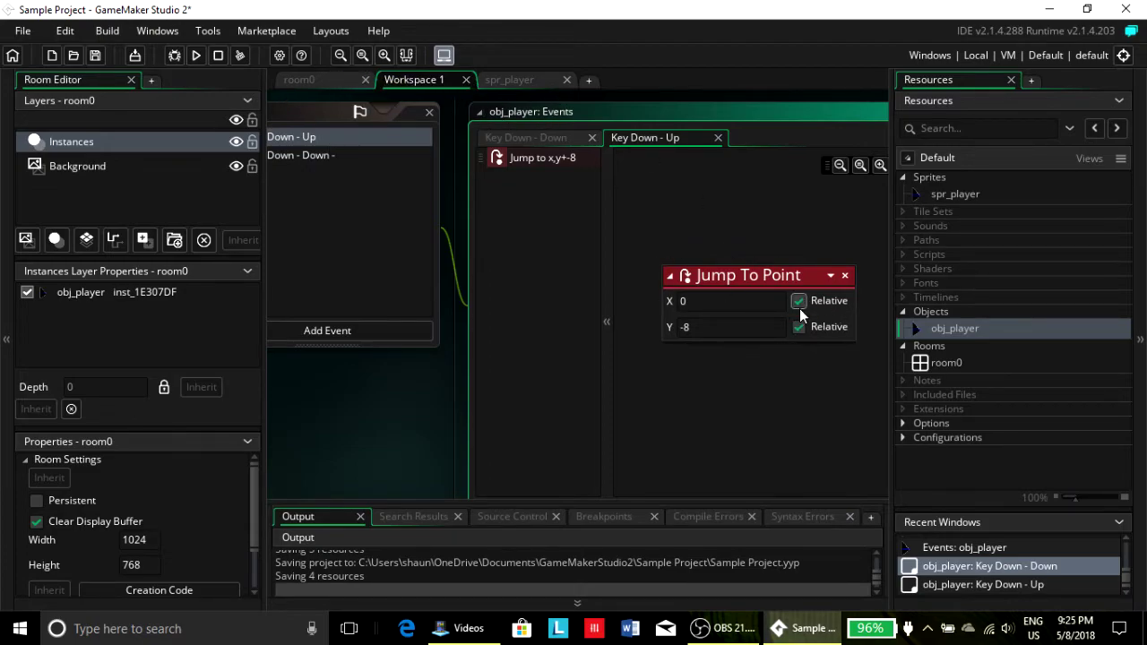
pyautogui.click(198, 56)
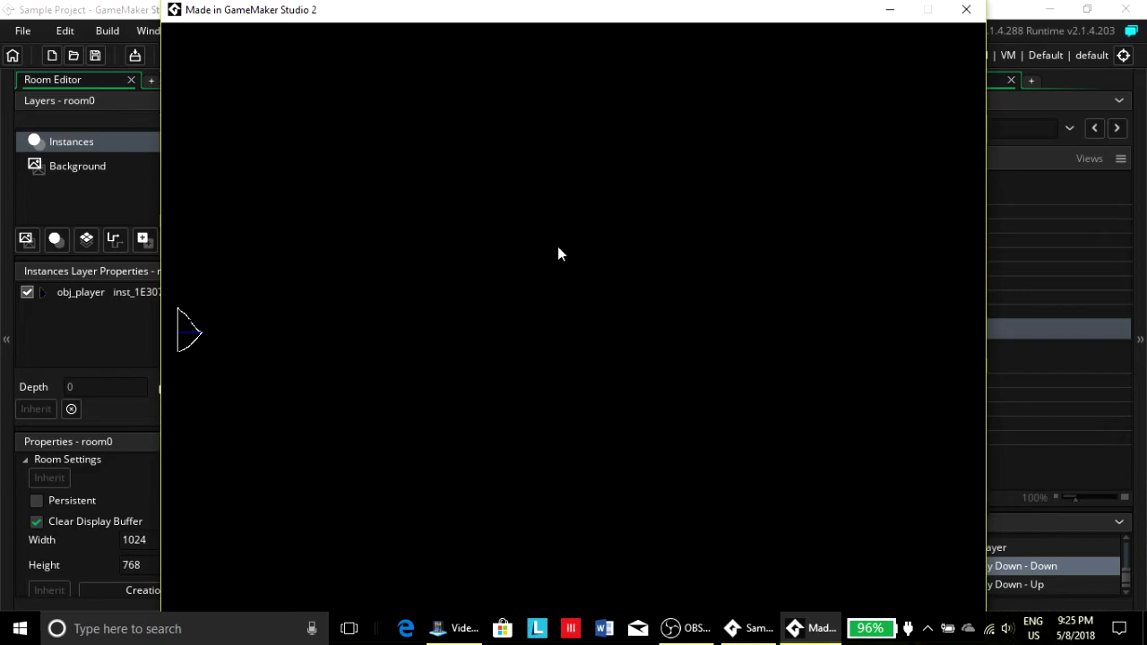
# - Test the player ship's vertical movement in the running game by moving it down and up repeatedly
pyautogui.press('Down')
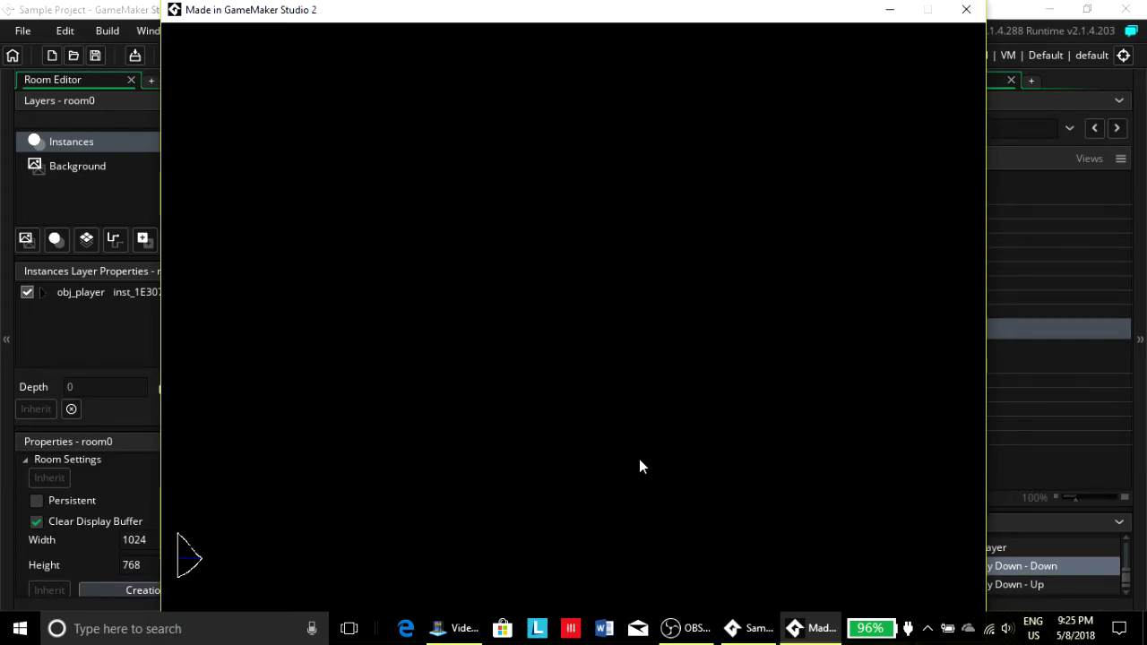
pyautogui.press('Up')
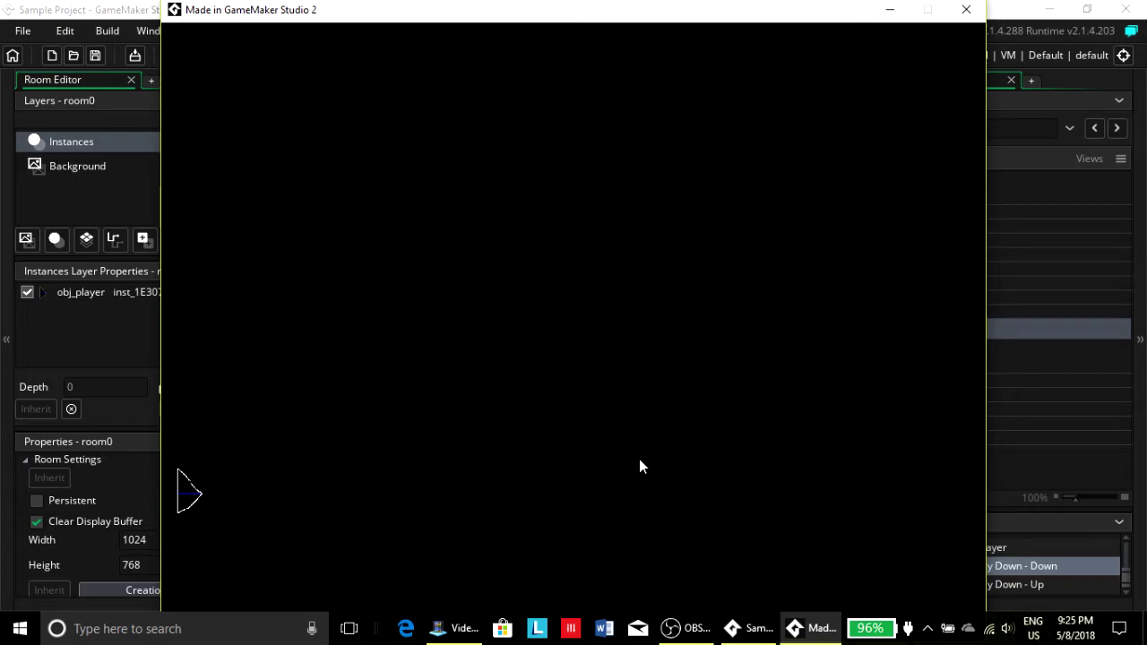
pyautogui.press('Down')
pyautogui.press('Up')
pyautogui.press('Down')
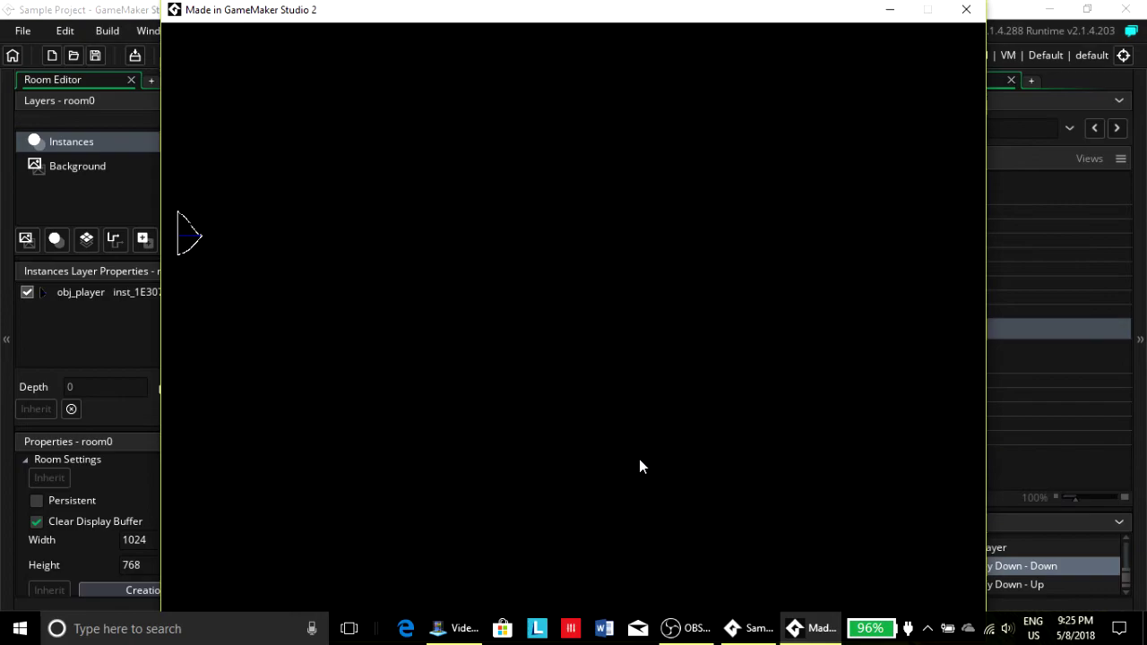
pyautogui.press('Up')
pyautogui.press('Down')
pyautogui.press('Up')
pyautogui.press('Down')
pyautogui.press('Up')
pyautogui.press('Down')
pyautogui.press('Up')
pyautogui.press('Up')
pyautogui.press('Down')
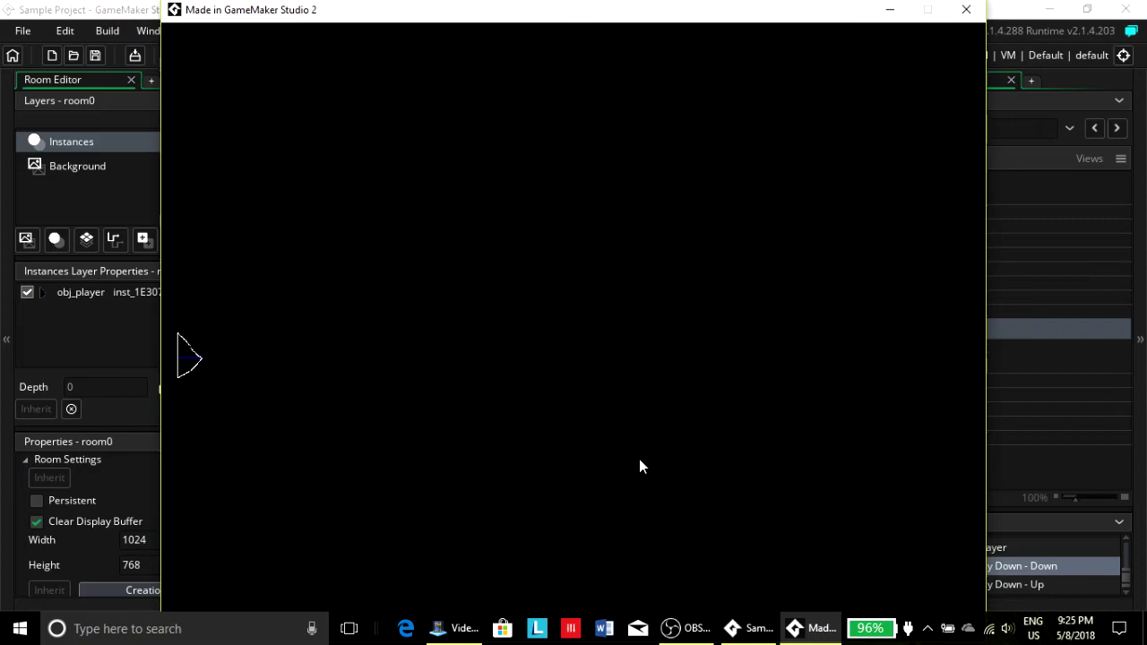
pyautogui.press('Up')
pyautogui.press('Down')
pyautogui.press('Up')
pyautogui.press('Down')
pyautogui.press('Up')
pyautogui.press('Down')
pyautogui.press('Up')
pyautogui.press('Down')
pyautogui.press('Up')
pyautogui.press('Down')
pyautogui.press('Up')
pyautogui.press('Down')
pyautogui.press('Up')
pyautogui.press('Down')
pyautogui.press('Up')
pyautogui.press('Down')
pyautogui.press('Up')
pyautogui.press('Up')
pyautogui.press('Down')
pyautogui.press('Up')
pyautogui.press('Down')
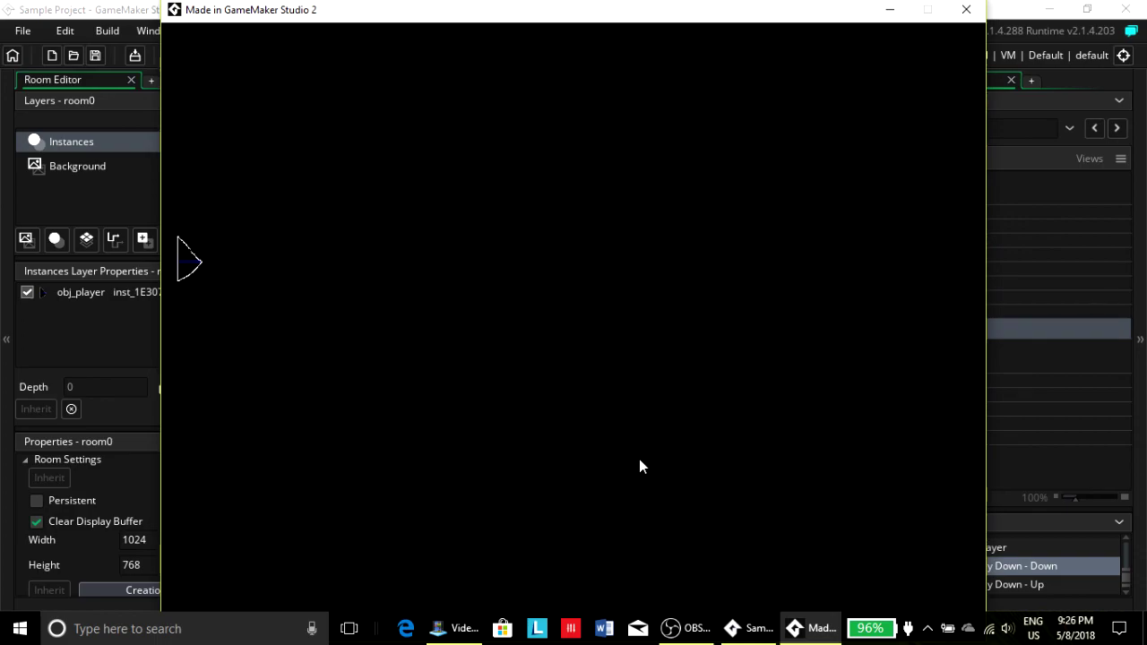